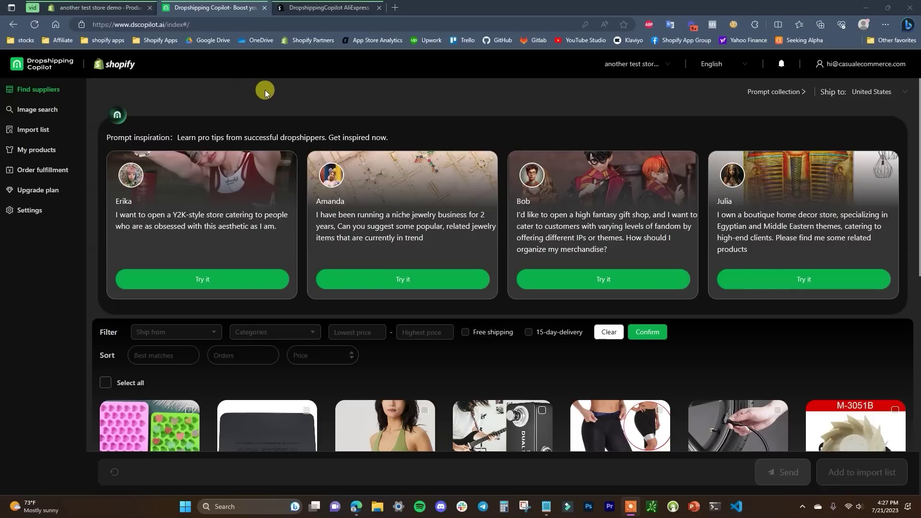
Step: Open the DropshippingCopilot AliExpress app store listing and review its free plan, feature and pricing information
{"action": "left_click", "coordinate": [316, 4]}
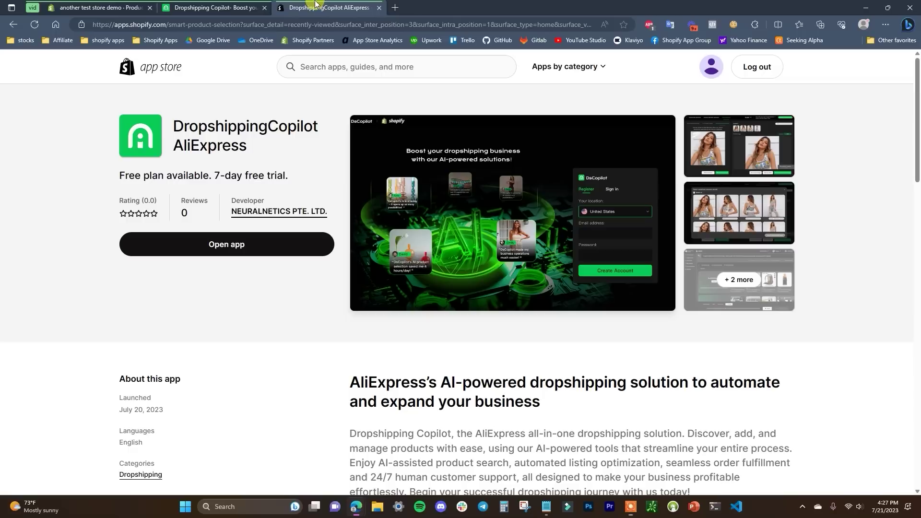
{"action": "left_click_drag", "start_coordinate": [177, 127], "coordinate": [307, 134]}
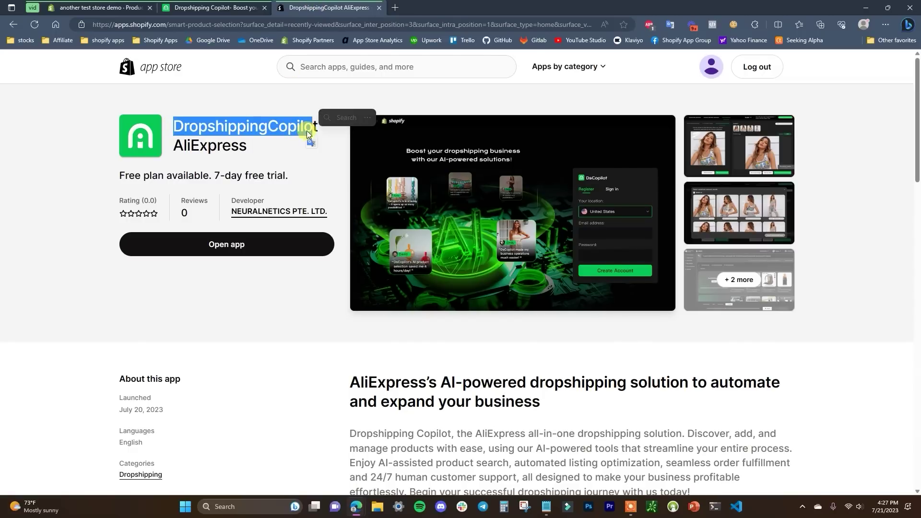
{"action": "left_click", "coordinate": [278, 137]}
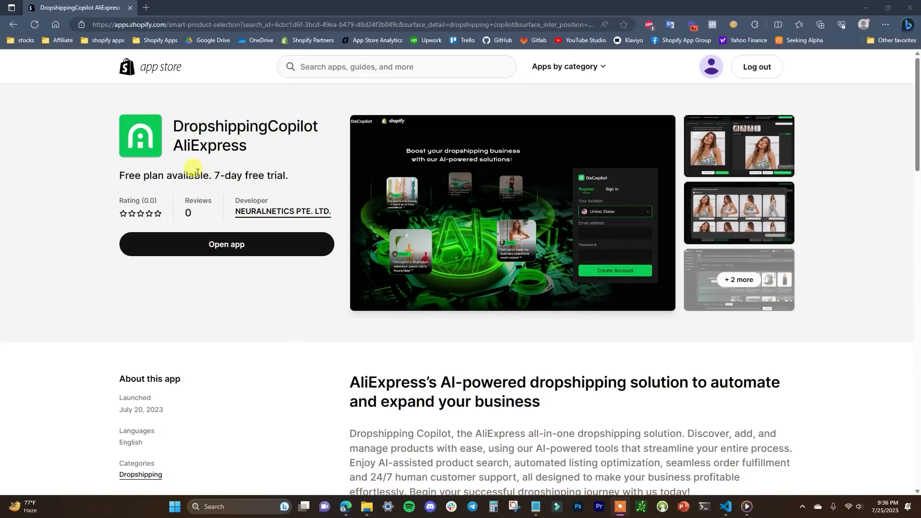
{"action": "left_click_drag", "start_coordinate": [120, 177], "coordinate": [190, 177]}
{"action": "scroll", "coordinate": [269, 288], "scroll_direction": "down", "scroll_amount": 8}
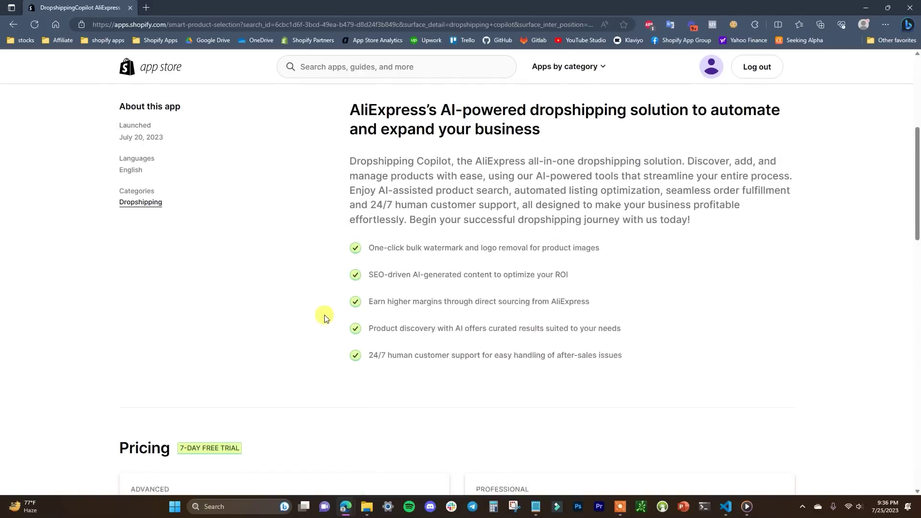
{"action": "scroll", "coordinate": [246, 342], "scroll_direction": "up", "scroll_amount": 10}
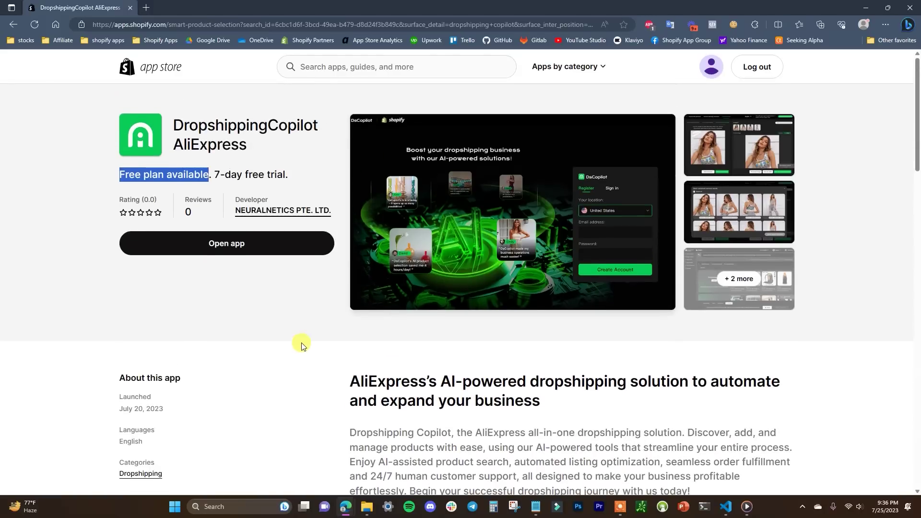
{"action": "left_click", "coordinate": [203, 175]}
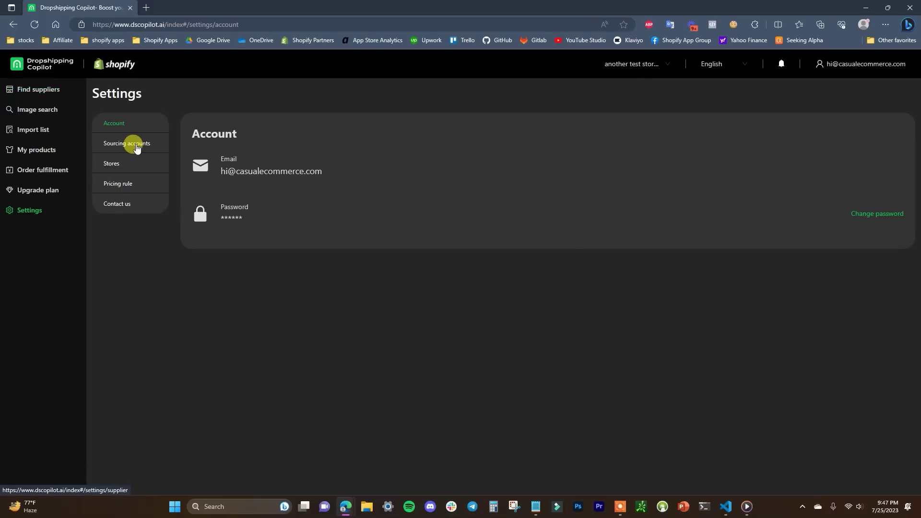
Step: Link an AliExpress account as the sourcing account in the settings and authorize the dscopilot permission request
{"action": "left_click", "coordinate": [137, 148]}
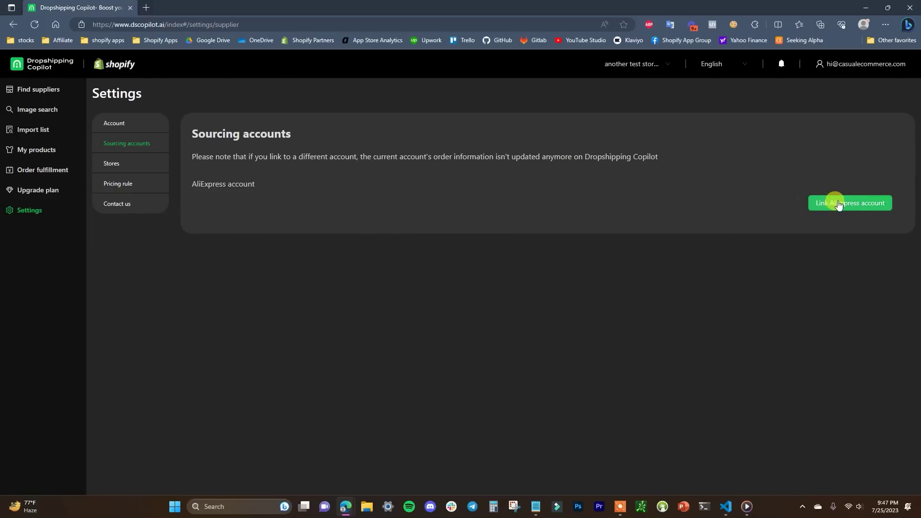
{"action": "left_click", "coordinate": [866, 209]}
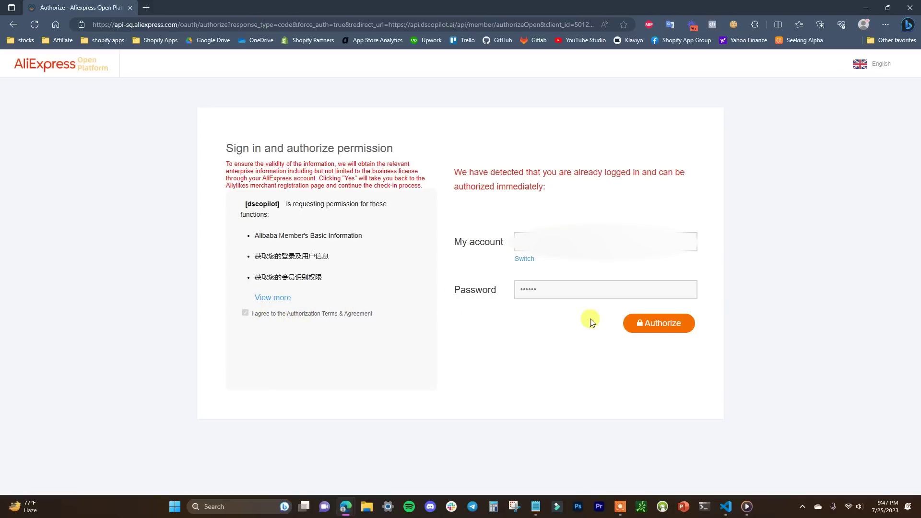
{"action": "left_click", "coordinate": [680, 326]}
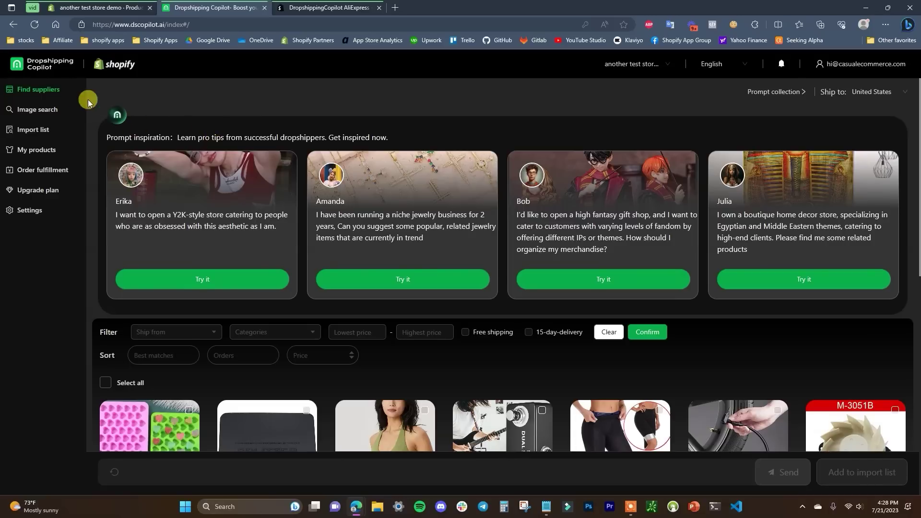
Step: Examine the supplier search page, including the prompt examples, ship-from and category filter choices, and listed products
{"action": "scroll", "coordinate": [322, 183], "scroll_direction": "down", "scroll_amount": 3}
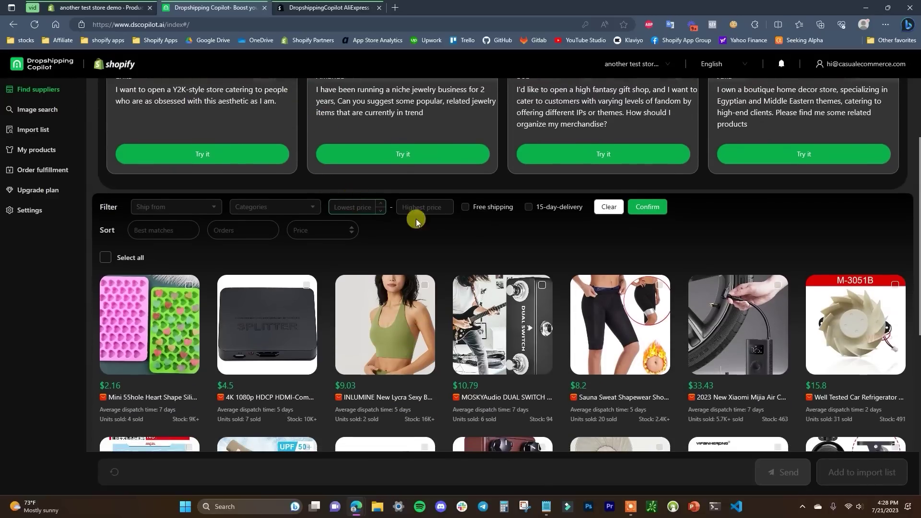
{"action": "scroll", "coordinate": [416, 219], "scroll_direction": "up", "scroll_amount": 3}
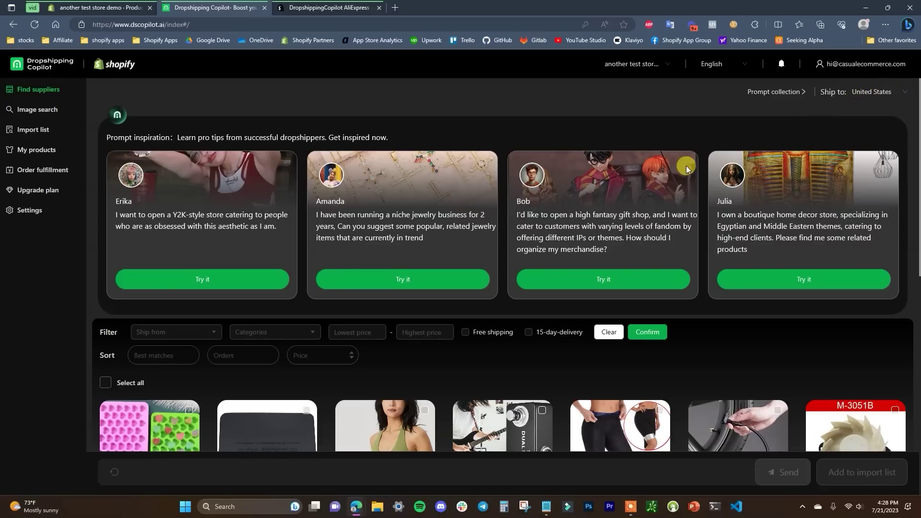
{"action": "scroll", "coordinate": [635, 191], "scroll_direction": "down", "scroll_amount": 3}
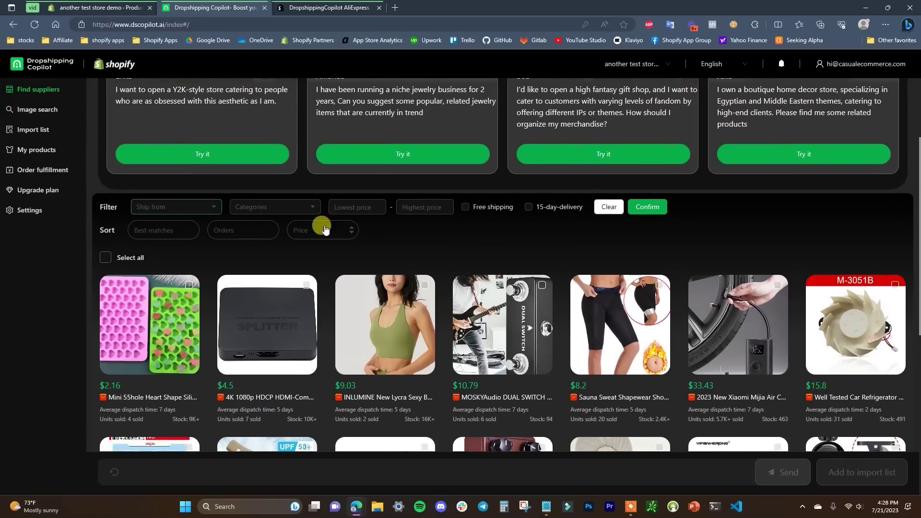
{"action": "left_click", "coordinate": [203, 207]}
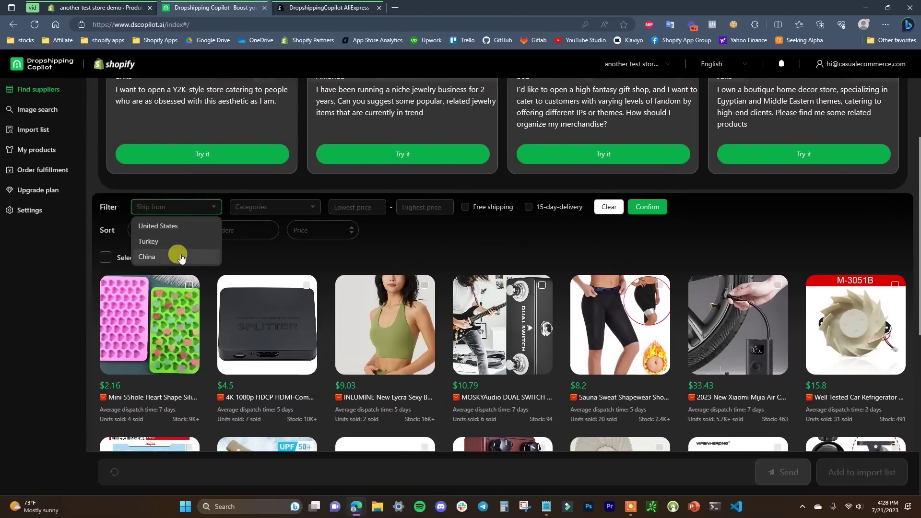
{"action": "left_click", "coordinate": [298, 204]}
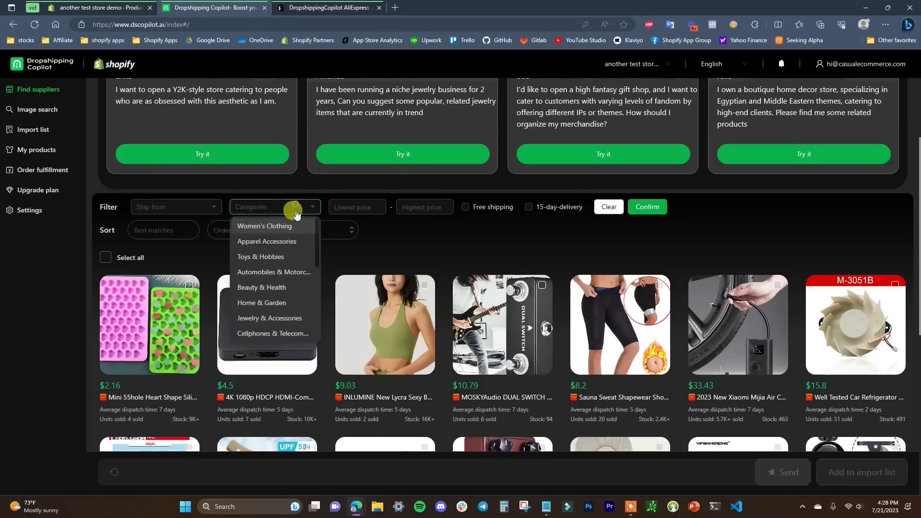
{"action": "left_click", "coordinate": [393, 215]}
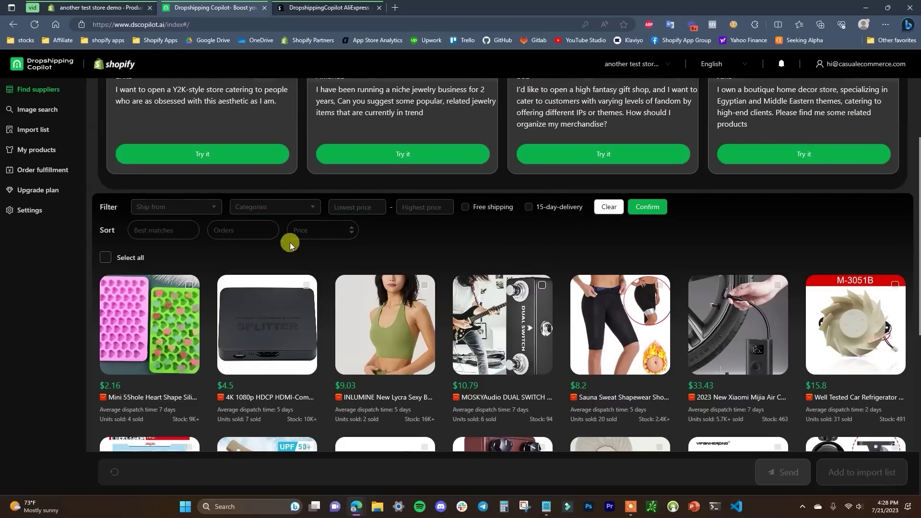
{"action": "scroll", "coordinate": [432, 246], "scroll_direction": "down", "scroll_amount": 4}
{"action": "scroll", "coordinate": [395, 375], "scroll_direction": "up", "scroll_amount": 3}
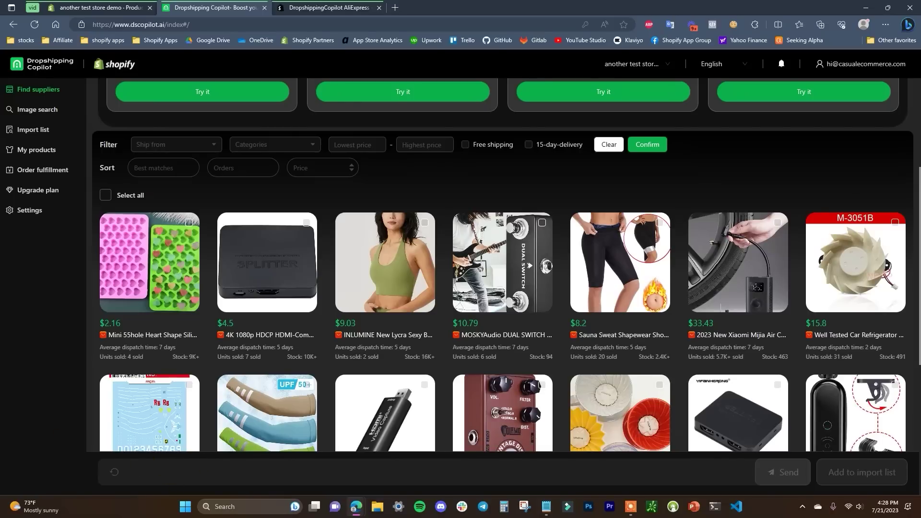
Step: Send the product search prompt "I have a mens skin care store and am looking for new products to add to my catalog"
{"action": "left_click", "coordinate": [172, 464]}
{"action": "type", "text": "I have a mens skin care store and am looking for new products to add to my catalog"}
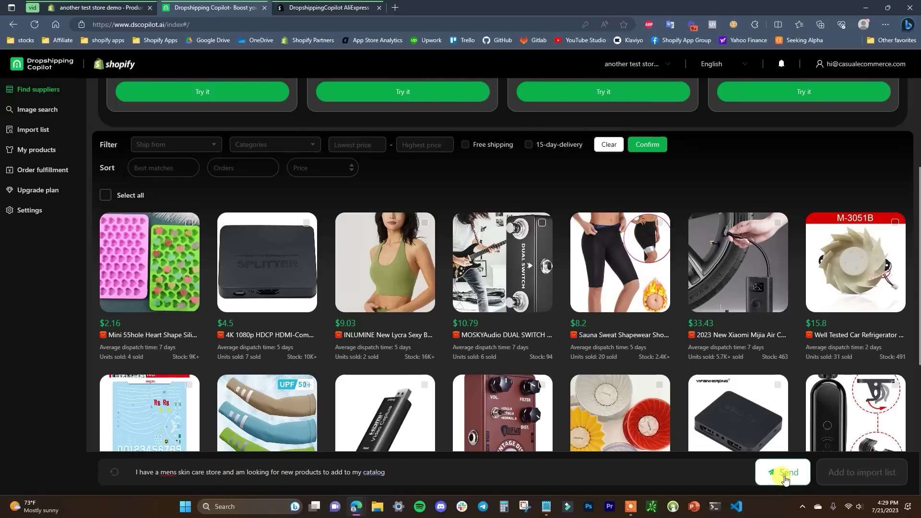
{"action": "left_click", "coordinate": [769, 484]}
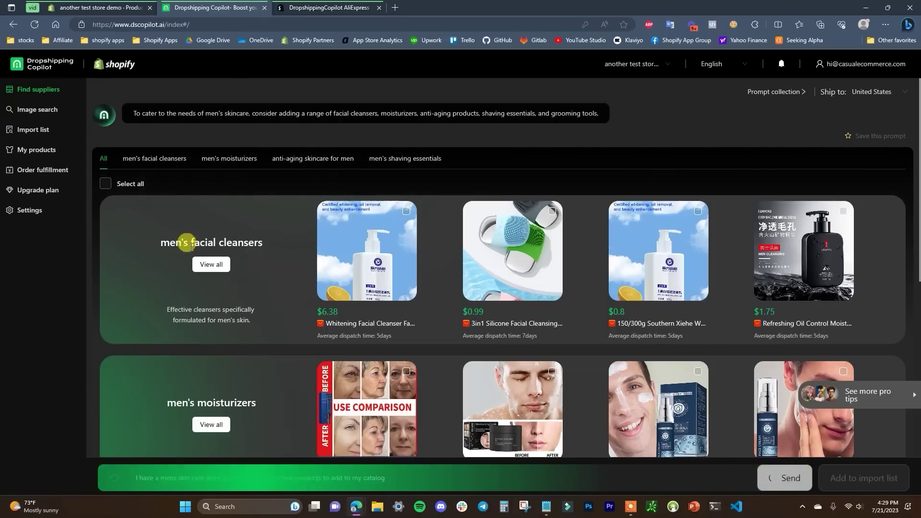
Step: Examine the suggested men's skincare categories and their products, and compare them with the product list in the Shopify store
{"action": "scroll", "coordinate": [269, 258], "scroll_direction": "down", "scroll_amount": 6}
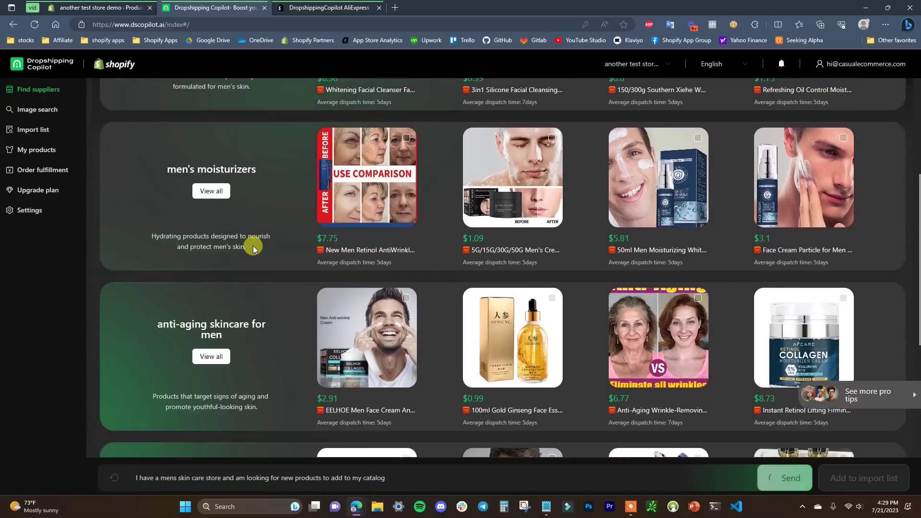
{"action": "scroll", "coordinate": [249, 254], "scroll_direction": "down", "scroll_amount": 2}
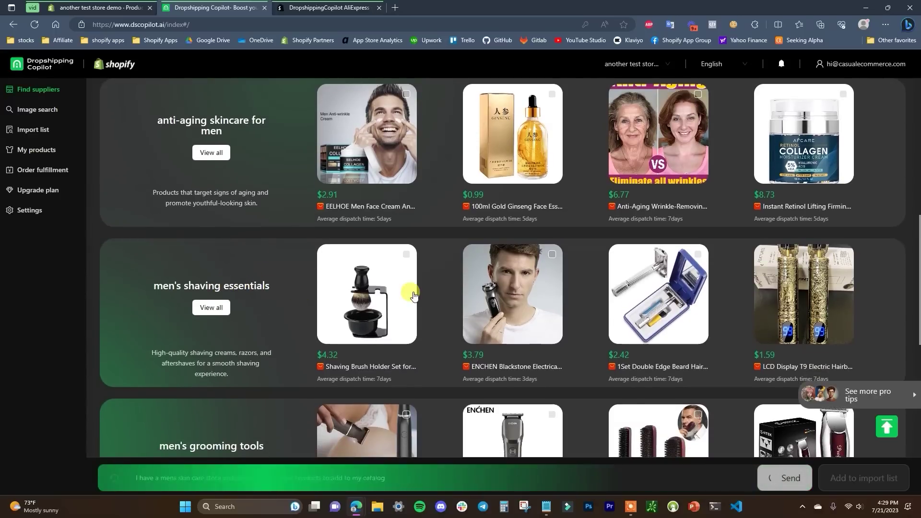
{"action": "scroll", "coordinate": [291, 296], "scroll_direction": "down", "scroll_amount": 4}
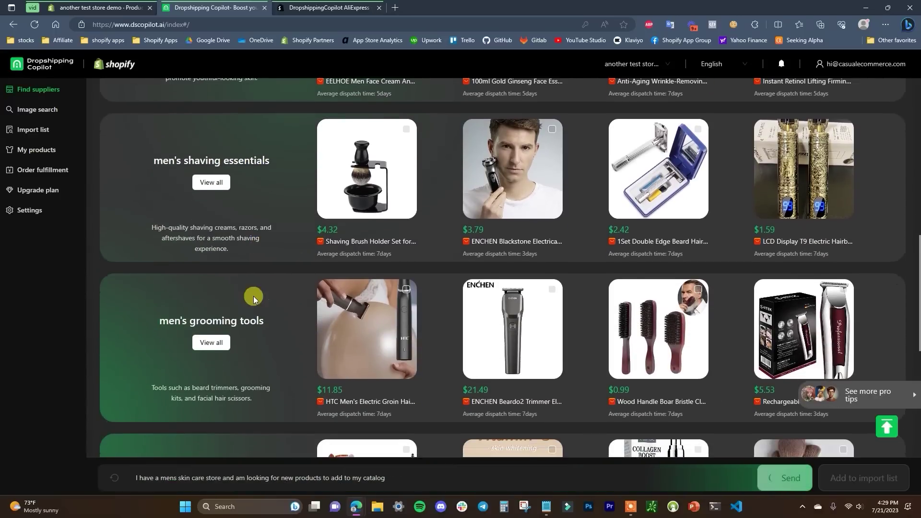
{"action": "scroll", "coordinate": [304, 267], "scroll_direction": "down", "scroll_amount": 4}
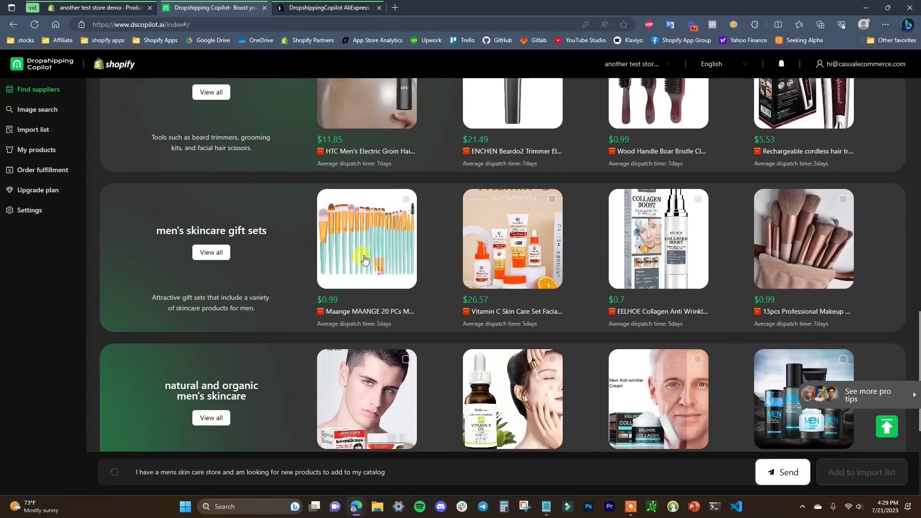
{"action": "scroll", "coordinate": [306, 259], "scroll_direction": "down", "scroll_amount": 2}
{"action": "scroll", "coordinate": [331, 263], "scroll_direction": "down", "scroll_amount": 3}
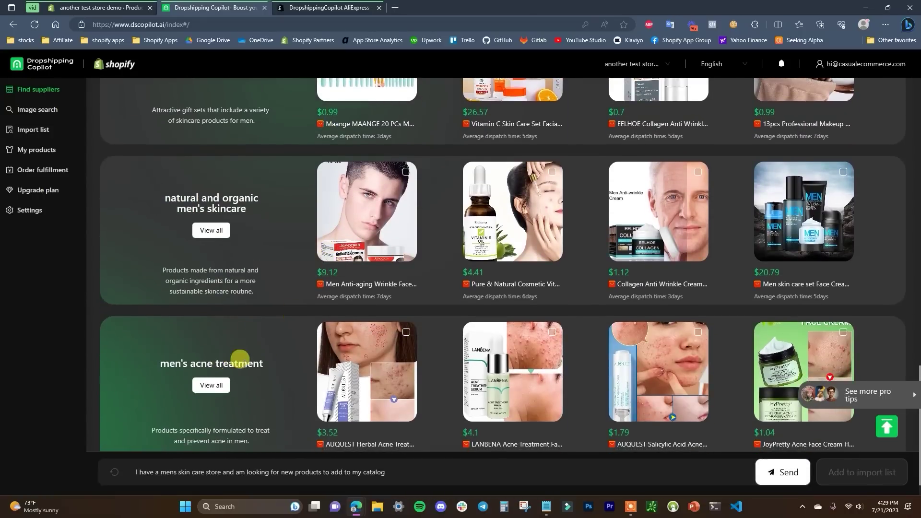
{"action": "scroll", "coordinate": [245, 362], "scroll_direction": "down", "scroll_amount": 1}
{"action": "scroll", "coordinate": [284, 350], "scroll_direction": "up", "scroll_amount": 13}
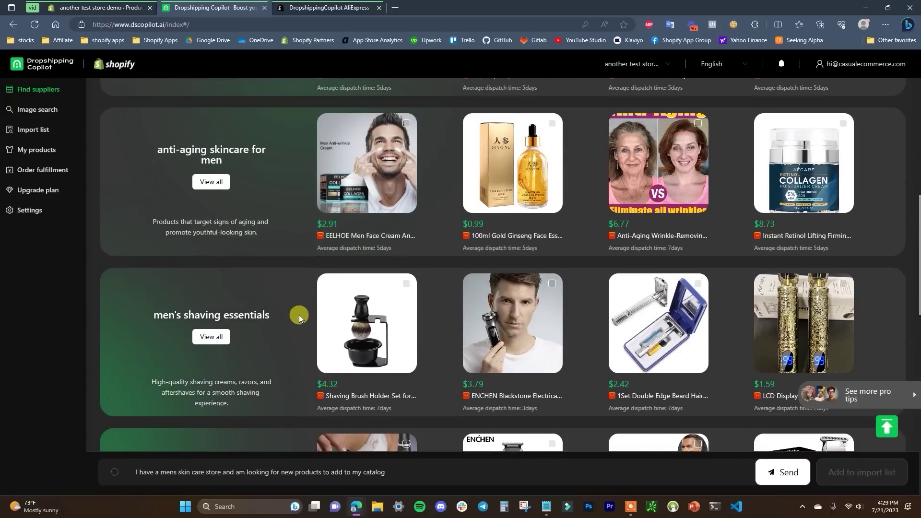
{"action": "scroll", "coordinate": [275, 321], "scroll_direction": "up", "scroll_amount": 9}
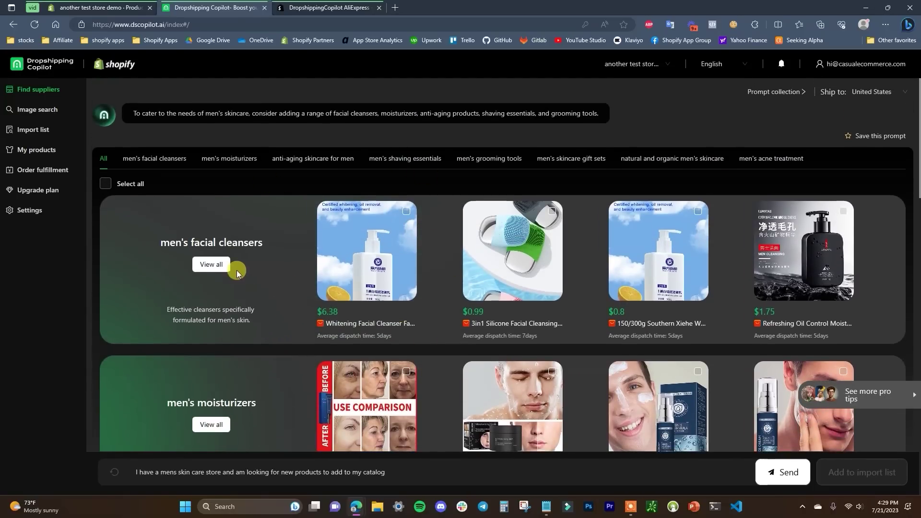
{"action": "scroll", "coordinate": [249, 281], "scroll_direction": "down", "scroll_amount": 5}
{"action": "scroll", "coordinate": [488, 236], "scroll_direction": "up", "scroll_amount": 3}
{"action": "scroll", "coordinate": [316, 283], "scroll_direction": "down", "scroll_amount": 3}
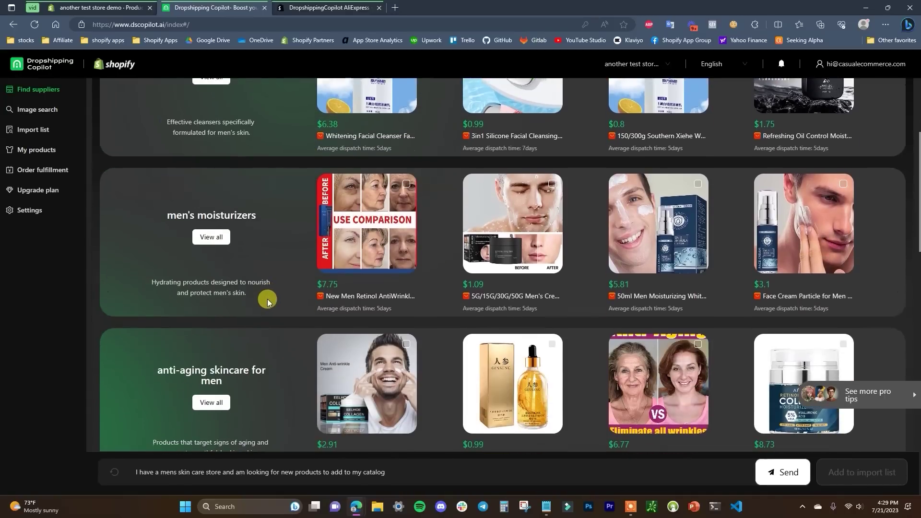
{"action": "left_click", "coordinate": [125, 3]}
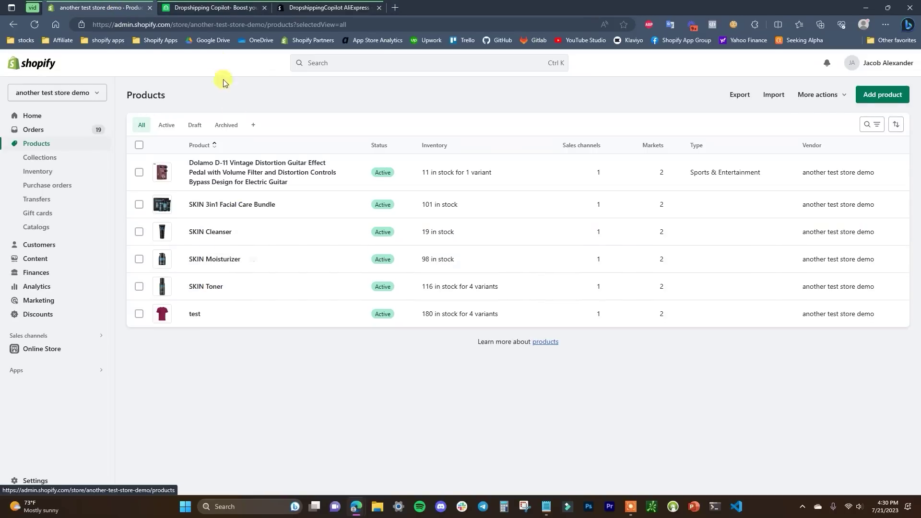
{"action": "left_click", "coordinate": [214, 8]}
Step: Show all products in the men's grooming tools category and filter them to items shipping from the United States
{"action": "scroll", "coordinate": [414, 298], "scroll_direction": "down", "scroll_amount": 3}
{"action": "scroll", "coordinate": [414, 297], "scroll_direction": "down", "scroll_amount": 4}
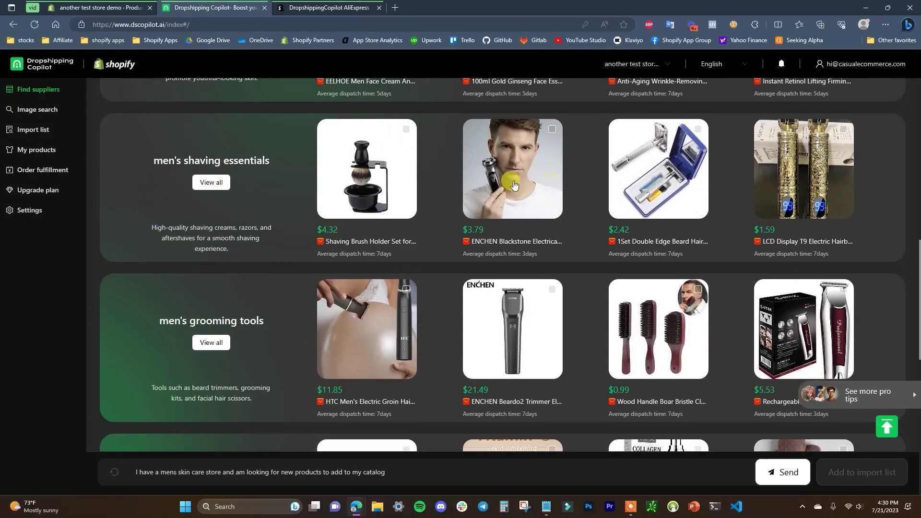
{"action": "scroll", "coordinate": [430, 187], "scroll_direction": "down", "scroll_amount": 1}
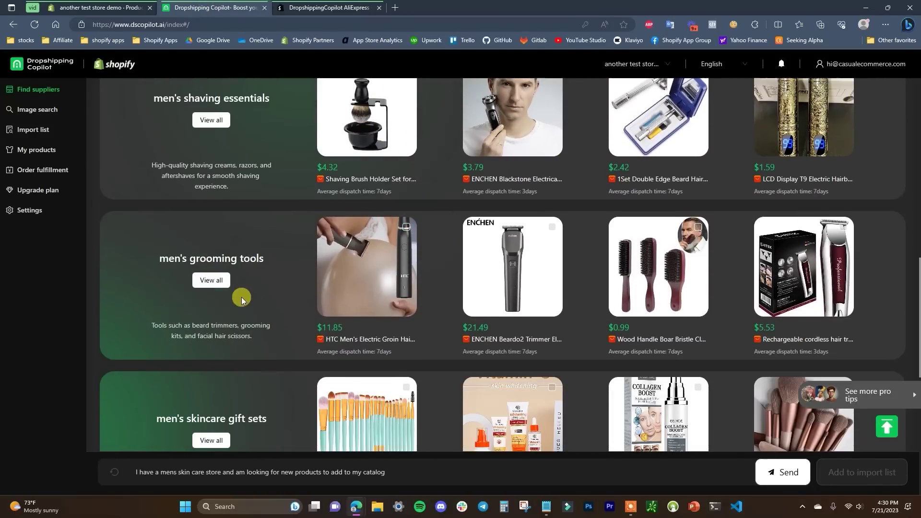
{"action": "left_click", "coordinate": [218, 281]}
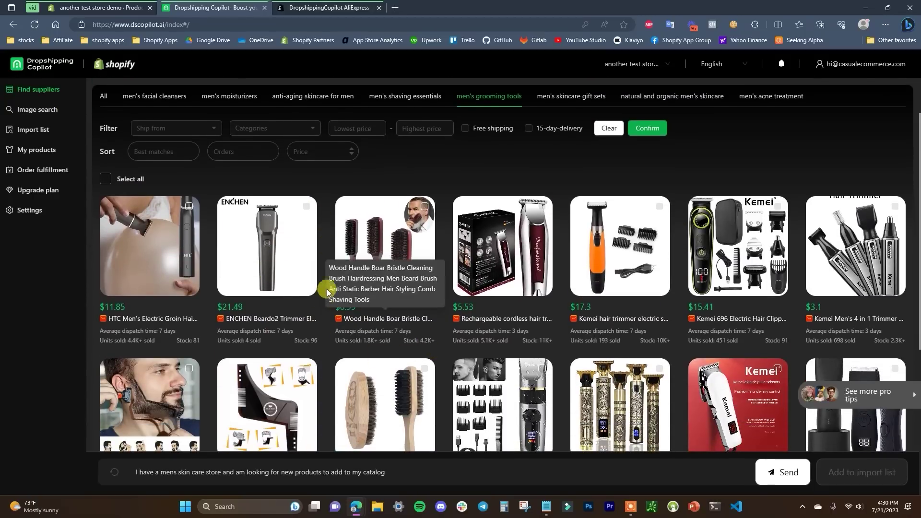
{"action": "left_click", "coordinate": [221, 130]}
{"action": "left_click", "coordinate": [184, 149]}
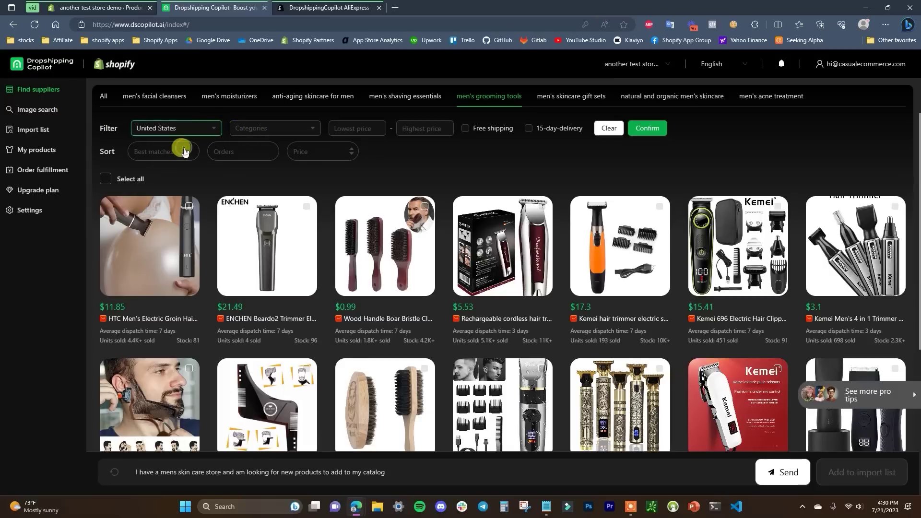
{"action": "left_click", "coordinate": [647, 128]}
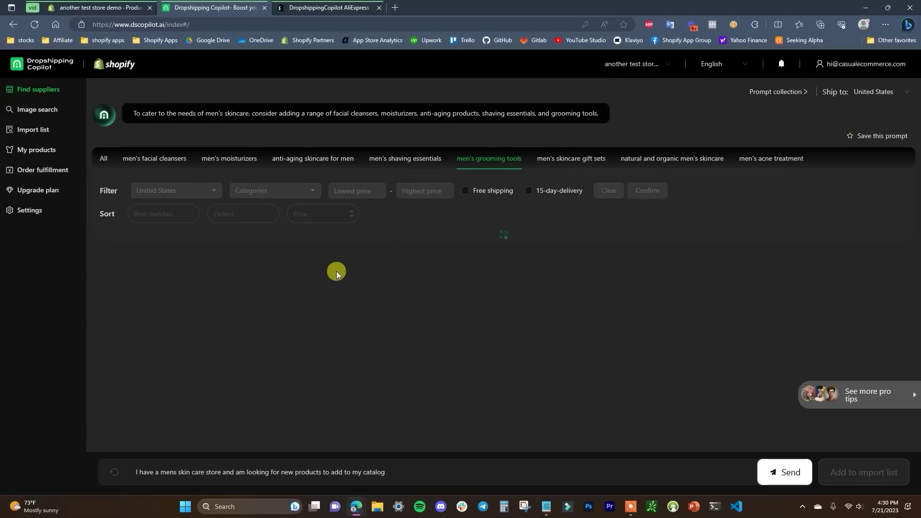
Step: Add the ENCHEN Beardo2 trimmer from the men's grooming tools results to the import list
{"action": "scroll", "coordinate": [405, 292], "scroll_direction": "down", "scroll_amount": 3}
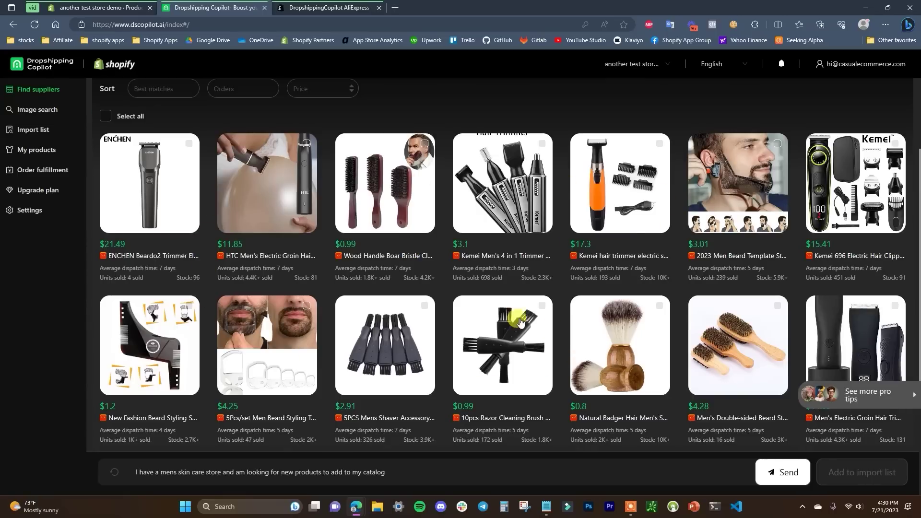
{"action": "scroll", "coordinate": [522, 292], "scroll_direction": "up", "scroll_amount": 1}
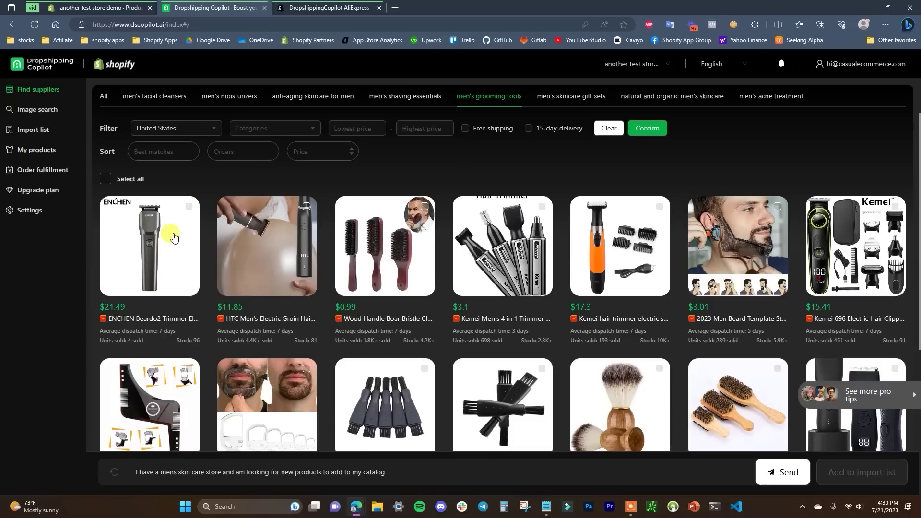
{"action": "left_click", "coordinate": [189, 207]}
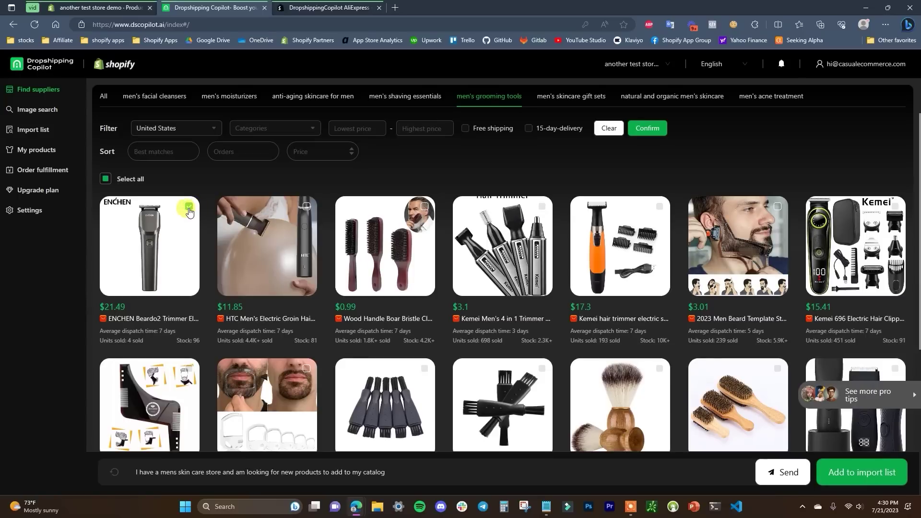
{"action": "left_click", "coordinate": [857, 478]}
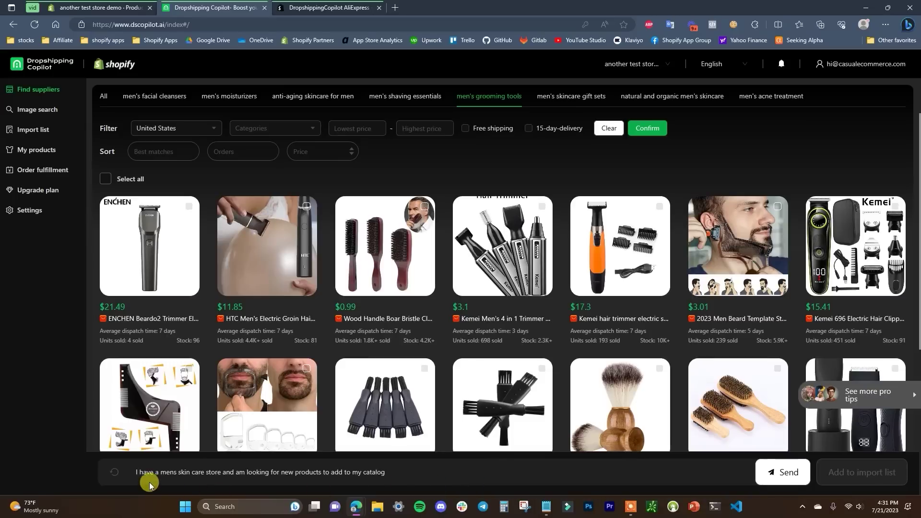
{"action": "scroll", "coordinate": [426, 461], "scroll_direction": "up", "scroll_amount": 2}
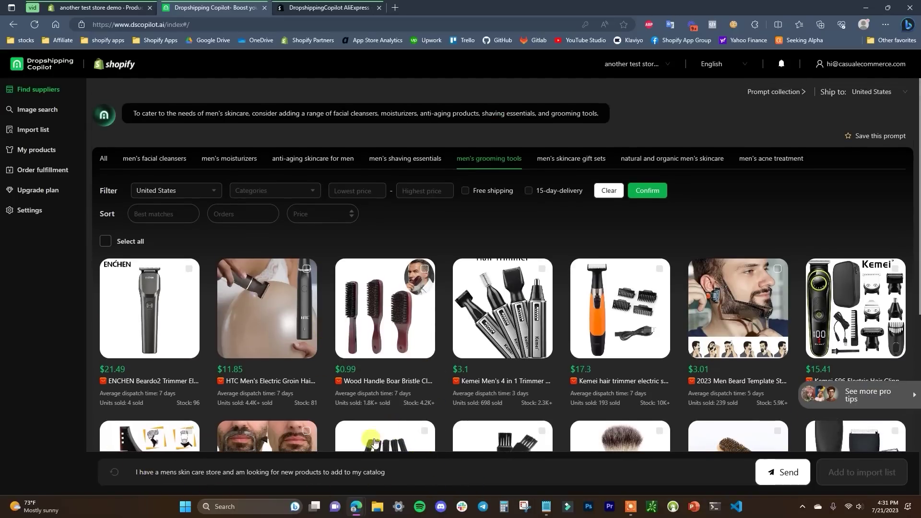
Step: Run an image search for similar products using the uncropped picture of the blue hoodie
{"action": "left_click", "coordinate": [44, 116]}
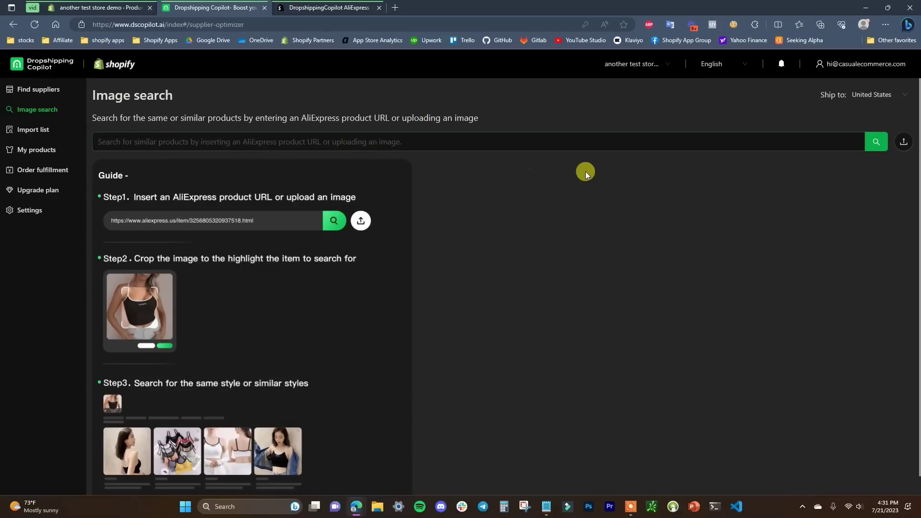
{"action": "left_click", "coordinate": [876, 153]}
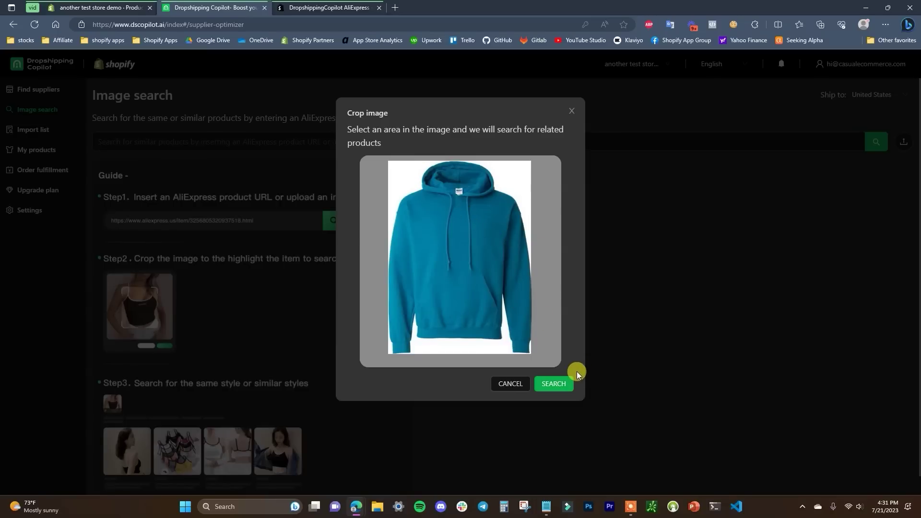
{"action": "left_click", "coordinate": [567, 383]}
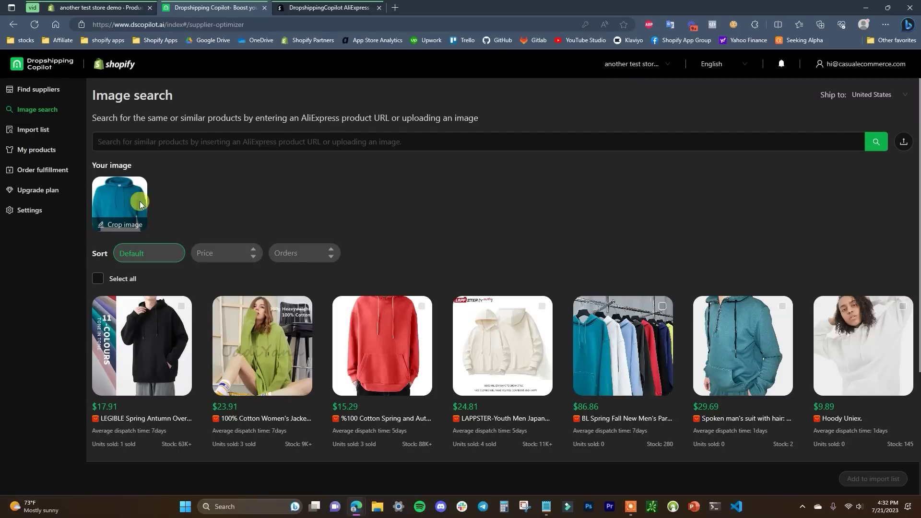
Step: Examine the hoodies returned by the image search, including their prices, dispatch times, units sold and stock
{"action": "scroll", "coordinate": [450, 216], "scroll_direction": "down", "scroll_amount": 3}
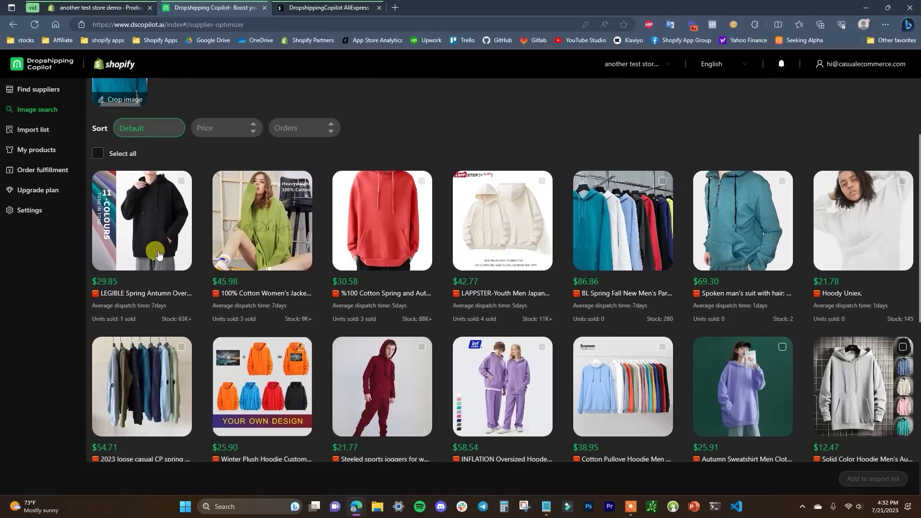
{"action": "scroll", "coordinate": [189, 226], "scroll_direction": "up", "scroll_amount": 2}
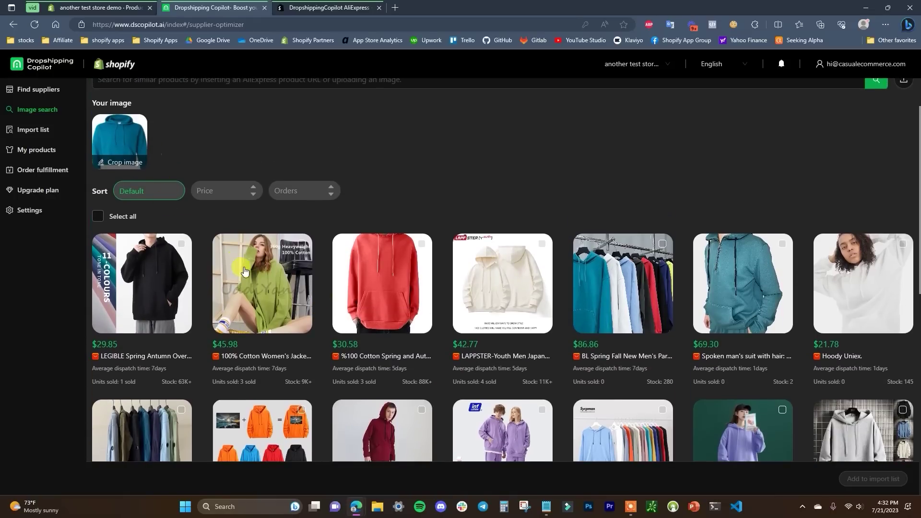
{"action": "scroll", "coordinate": [635, 239], "scroll_direction": "down", "scroll_amount": 2}
{"action": "scroll", "coordinate": [202, 235], "scroll_direction": "down", "scroll_amount": 2}
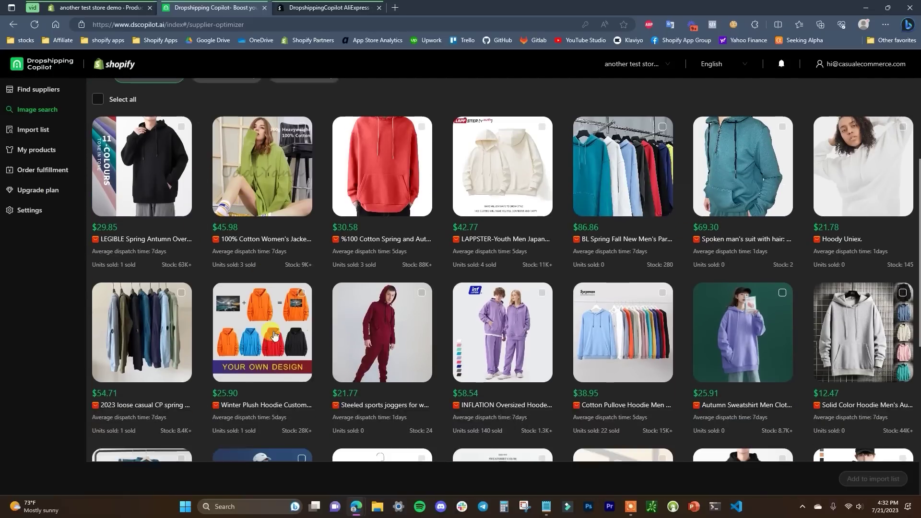
{"action": "scroll", "coordinate": [527, 239], "scroll_direction": "up", "scroll_amount": 2}
{"action": "scroll", "coordinate": [844, 259], "scroll_direction": "down", "scroll_amount": 2}
{"action": "scroll", "coordinate": [151, 121], "scroll_direction": "up", "scroll_amount": 3}
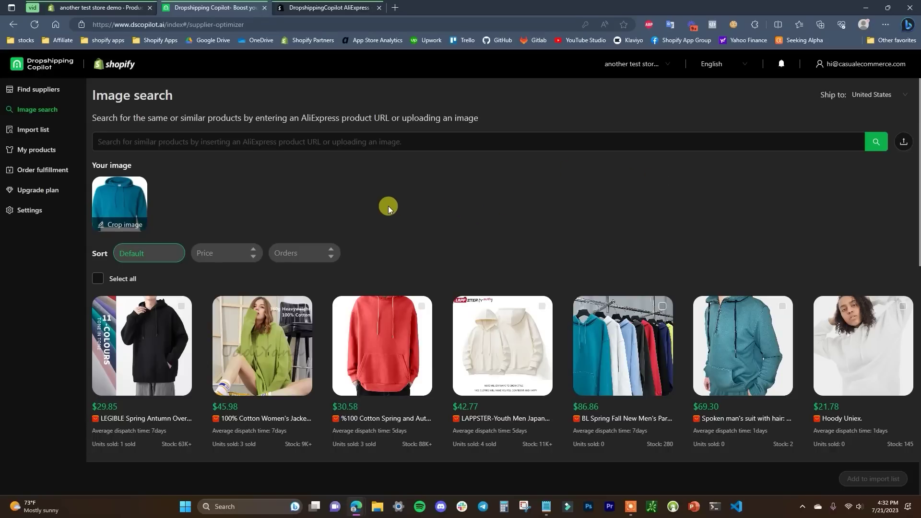
Step: Open the ENCHEN Beardo2 trimmer's details from the import list and set its selling price to 39.99
{"action": "left_click", "coordinate": [37, 130]}
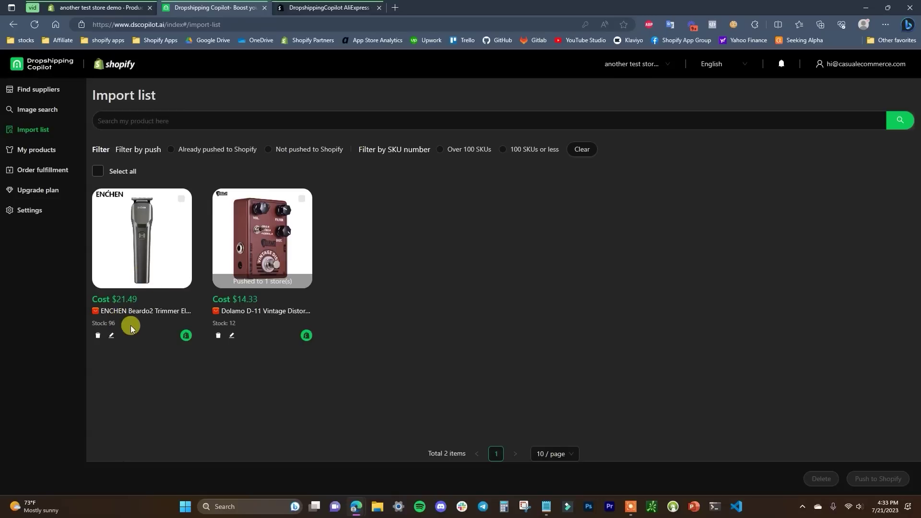
{"action": "left_click", "coordinate": [112, 336]}
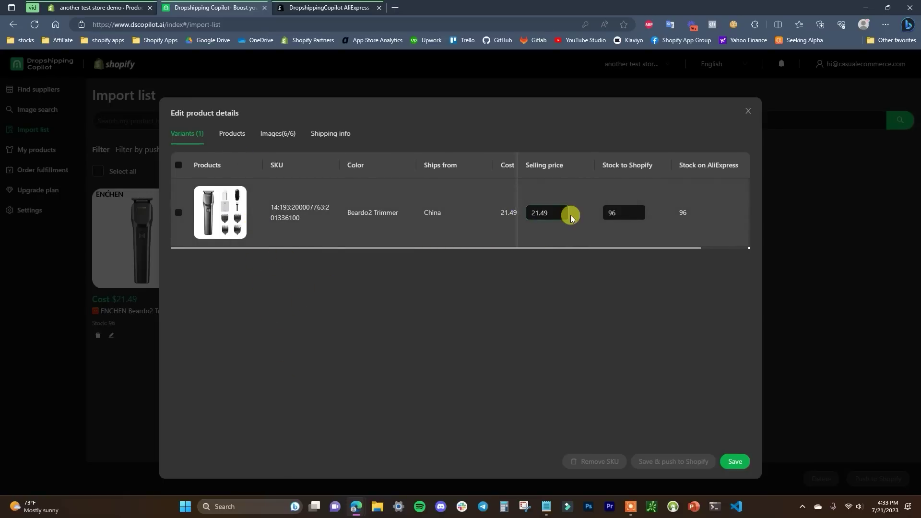
{"action": "left_click", "coordinate": [549, 211]}
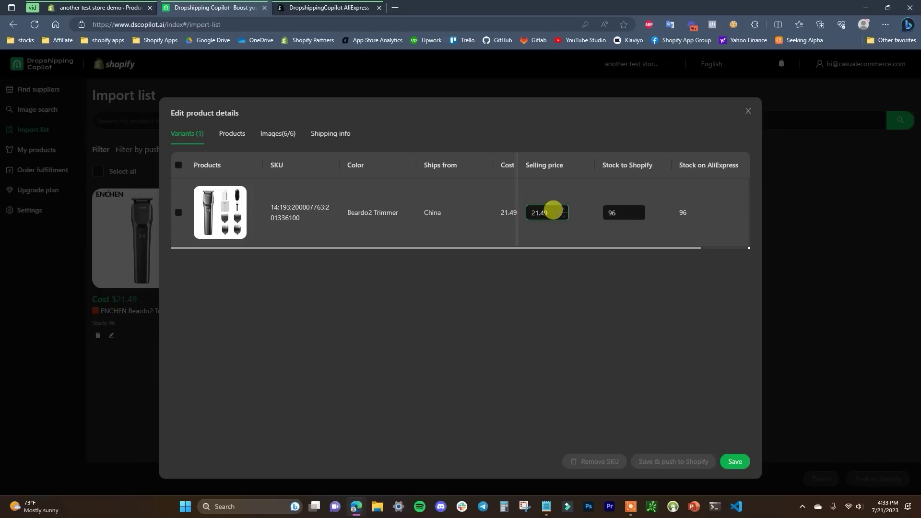
{"action": "double_click", "coordinate": [549, 211]}
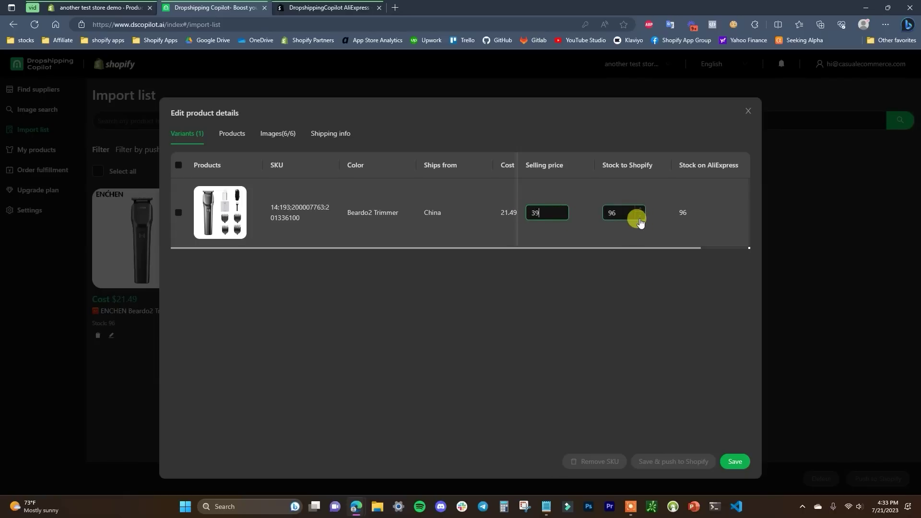
{"action": "left_click", "coordinate": [612, 213]}
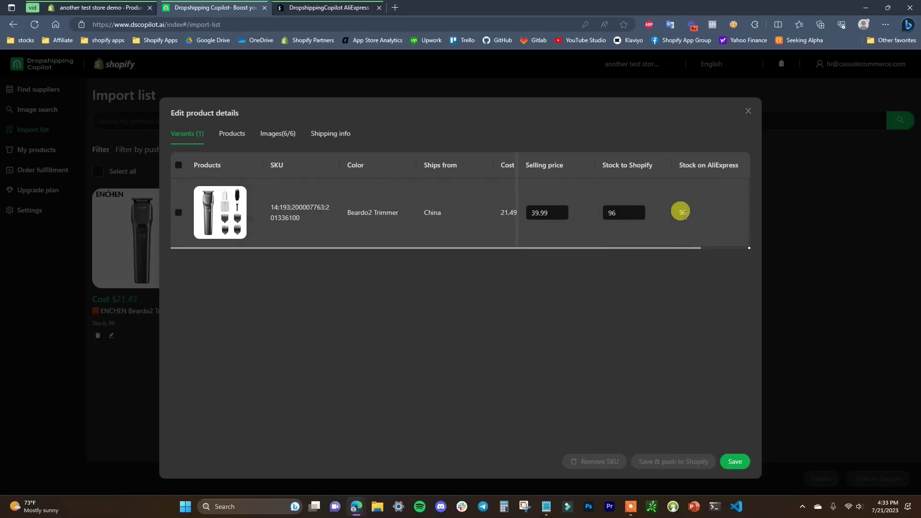
{"action": "left_click", "coordinate": [542, 214]}
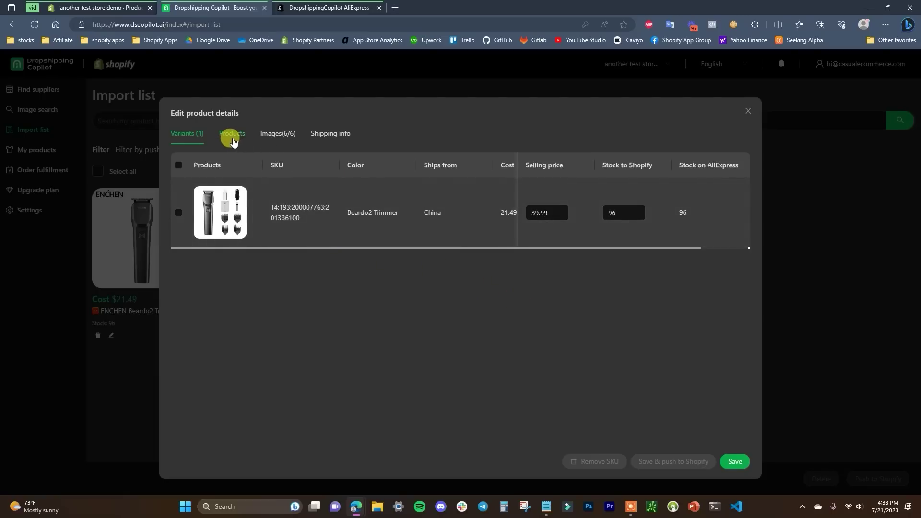
Step: Review the trimmer's product text, open AI title optimization and search hot keywords for "Beard Trimmer"
{"action": "left_click", "coordinate": [233, 140]}
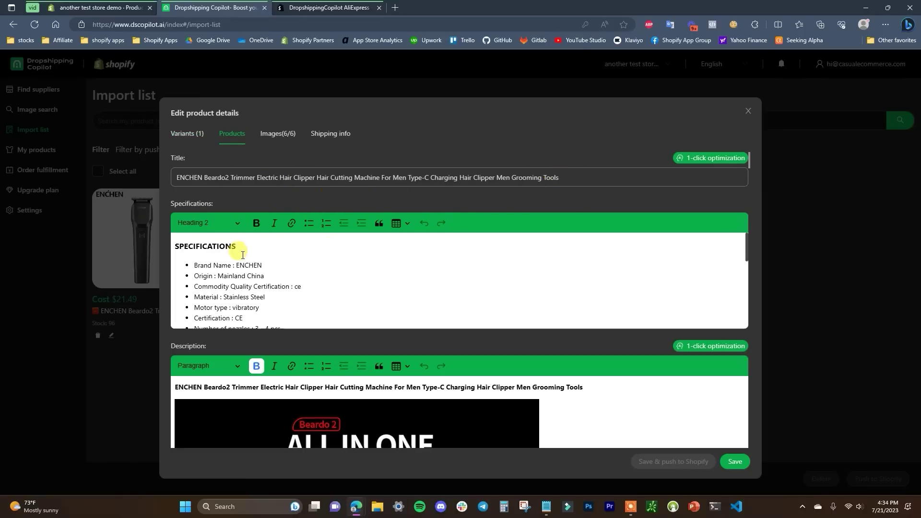
{"action": "scroll", "coordinate": [518, 349], "scroll_direction": "down", "scroll_amount": 3}
{"action": "scroll", "coordinate": [200, 190], "scroll_direction": "up", "scroll_amount": 3}
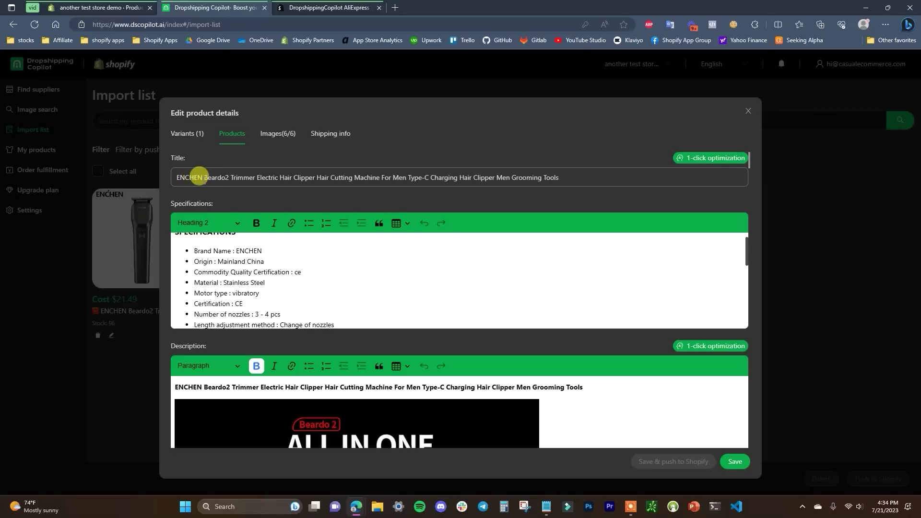
{"action": "left_click", "coordinate": [707, 160]}
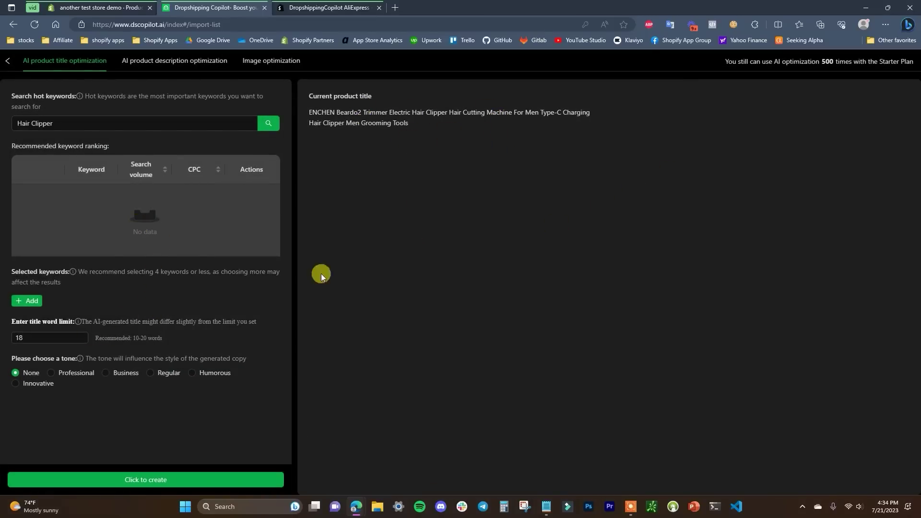
{"action": "left_click", "coordinate": [72, 123]}
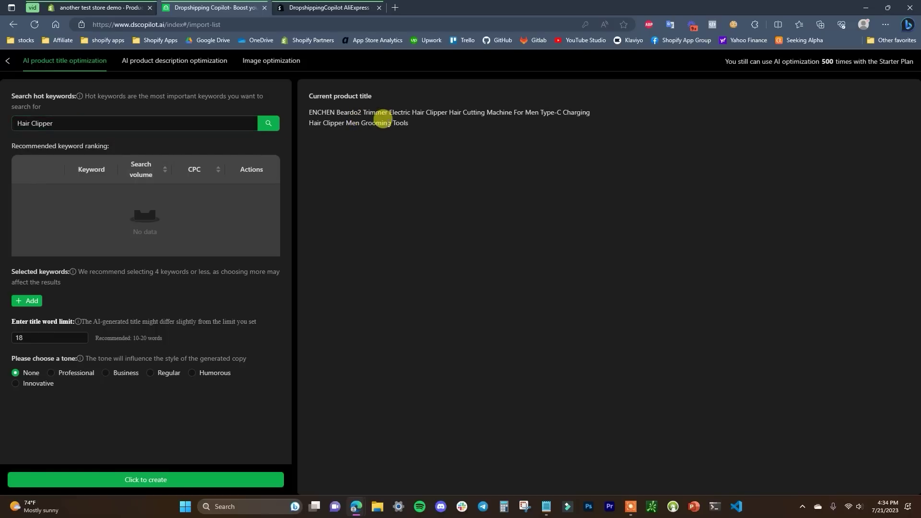
{"action": "left_click_drag", "start_coordinate": [54, 121], "coordinate": [7, 121]}
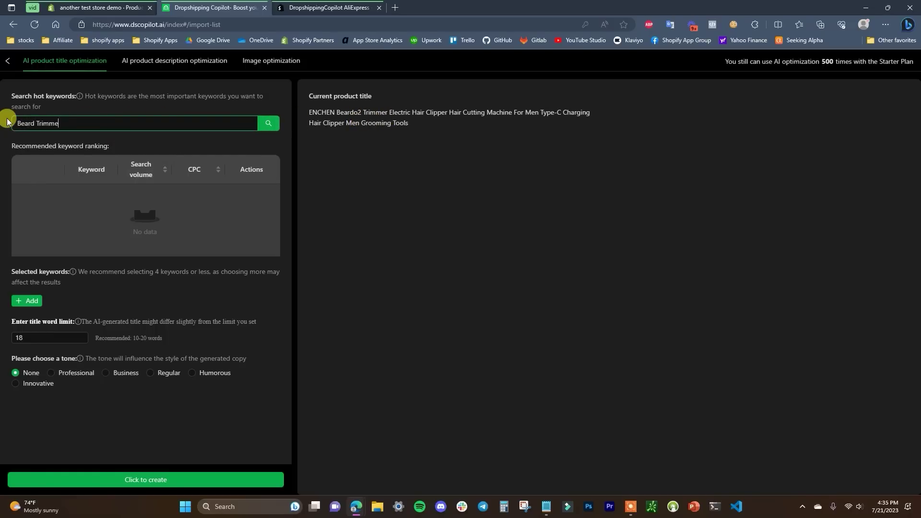
{"action": "left_click", "coordinate": [268, 126]}
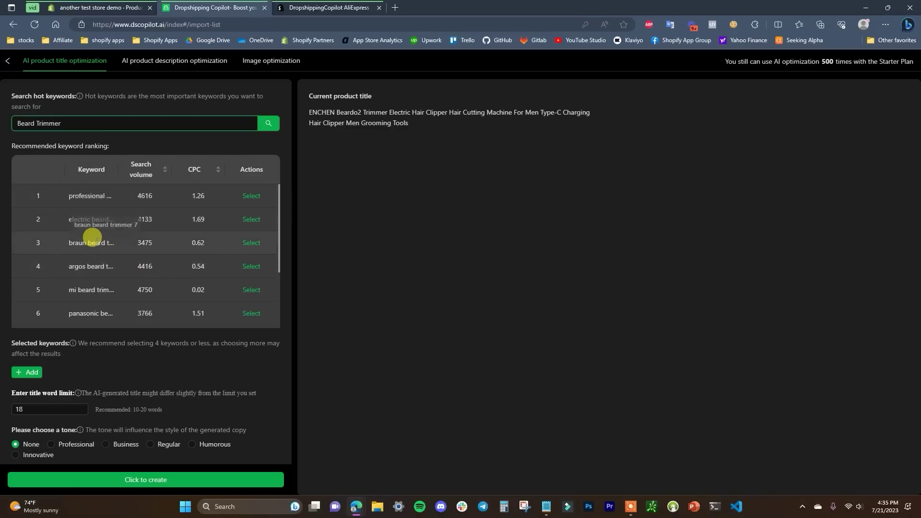
Step: Select the recommended keywords "electric beard trimmer" and "best mens beard trimmer" for the title
{"action": "left_click", "coordinate": [250, 219]}
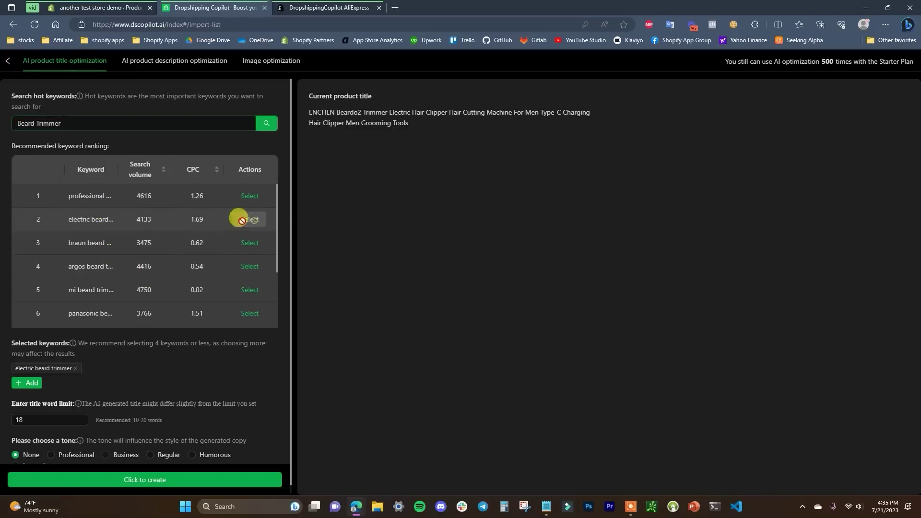
{"action": "scroll", "coordinate": [86, 297], "scroll_direction": "down", "scroll_amount": 2}
{"action": "left_click", "coordinate": [251, 272]}
{"action": "scroll", "coordinate": [93, 249], "scroll_direction": "down", "scroll_amount": 3}
{"action": "scroll", "coordinate": [147, 298], "scroll_direction": "up", "scroll_amount": 4}
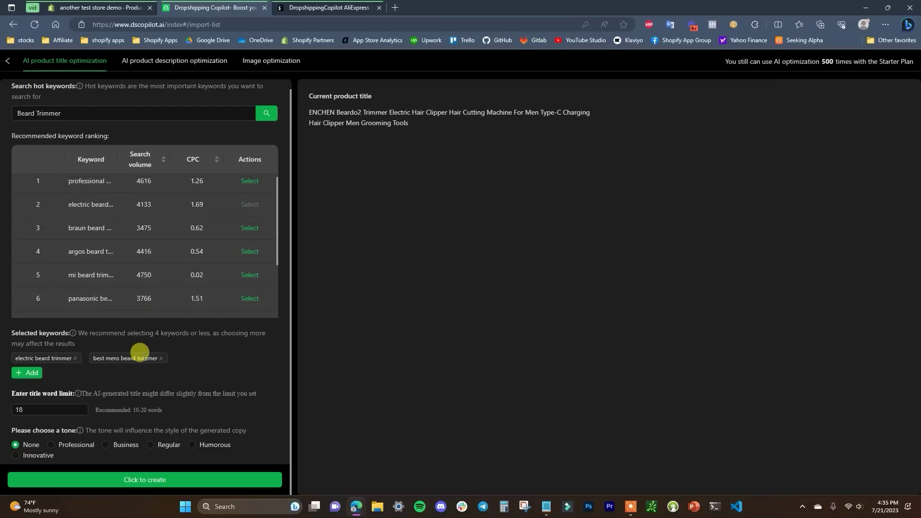
Step: Generate titles with a 10-word limit and Professional tone, and apply the first, "Professional Grade ENCHEN Beardo2 Trimmer: Superior Electric Hair Clipper for Men's Grooming"
{"action": "left_click", "coordinate": [21, 409]}
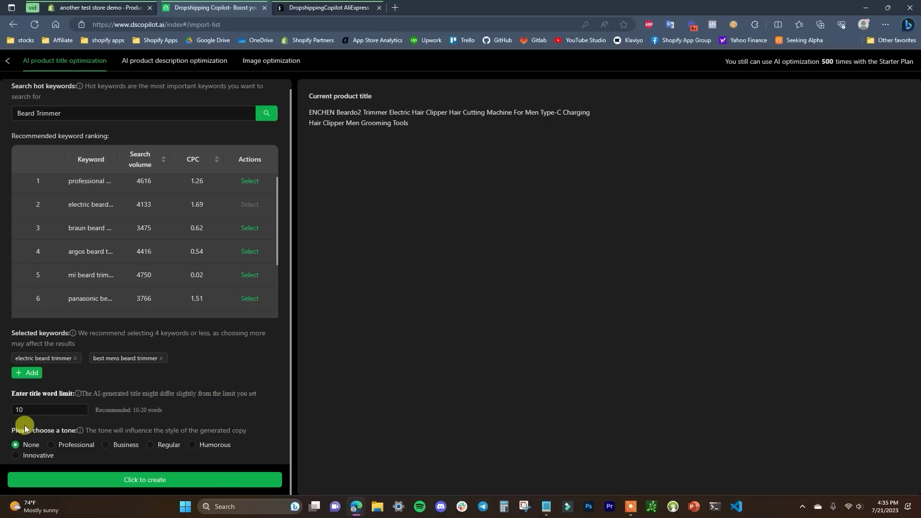
{"action": "left_click", "coordinate": [70, 445]}
{"action": "left_click", "coordinate": [168, 480]}
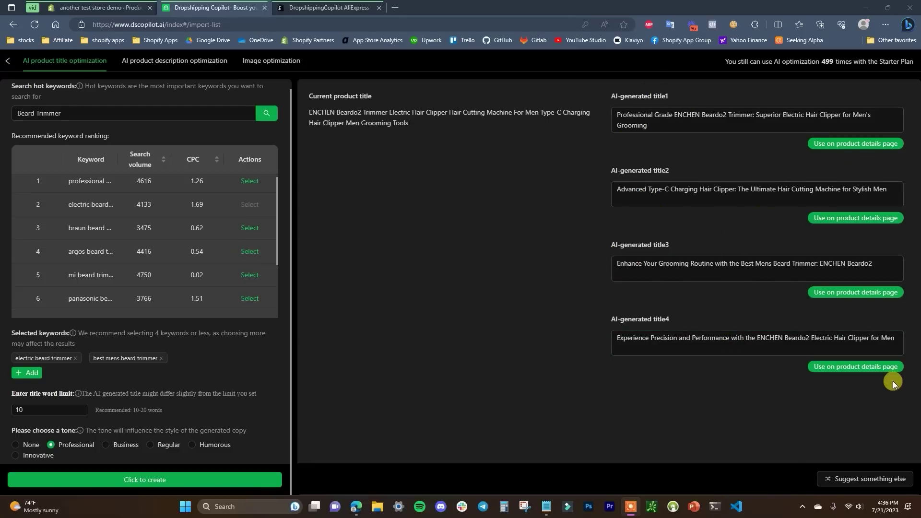
{"action": "left_click", "coordinate": [874, 150]}
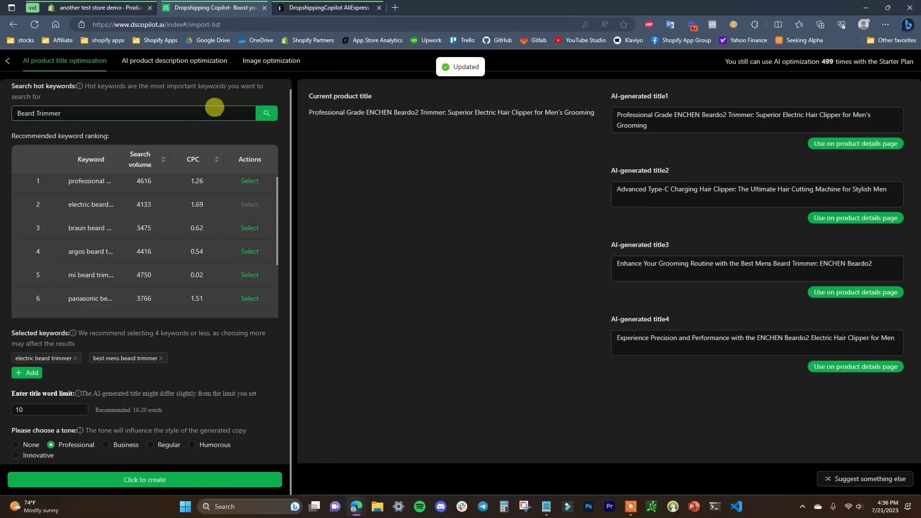
{"action": "left_click", "coordinate": [10, 64]}
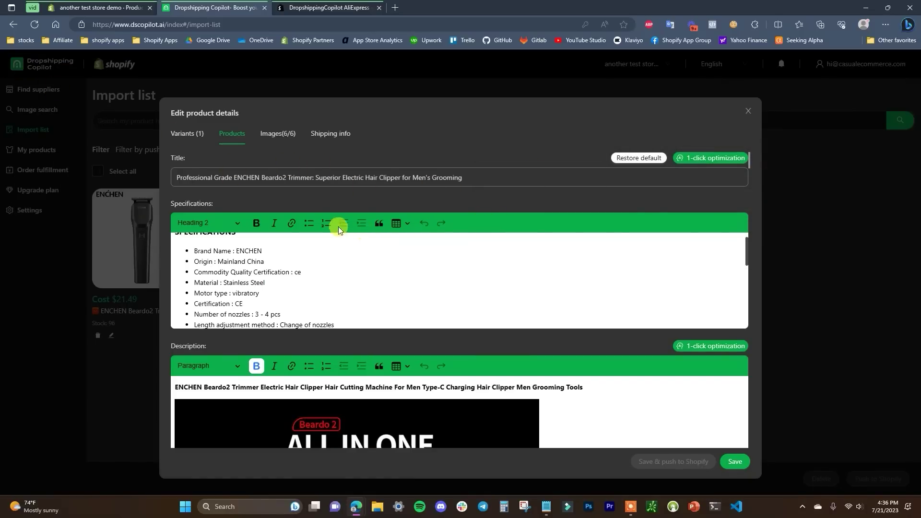
Step: In the AI description optimization, replace the "Grooming Tools" paragraph title with "What's Included" and generate the product description
{"action": "scroll", "coordinate": [528, 249], "scroll_direction": "down", "scroll_amount": 5}
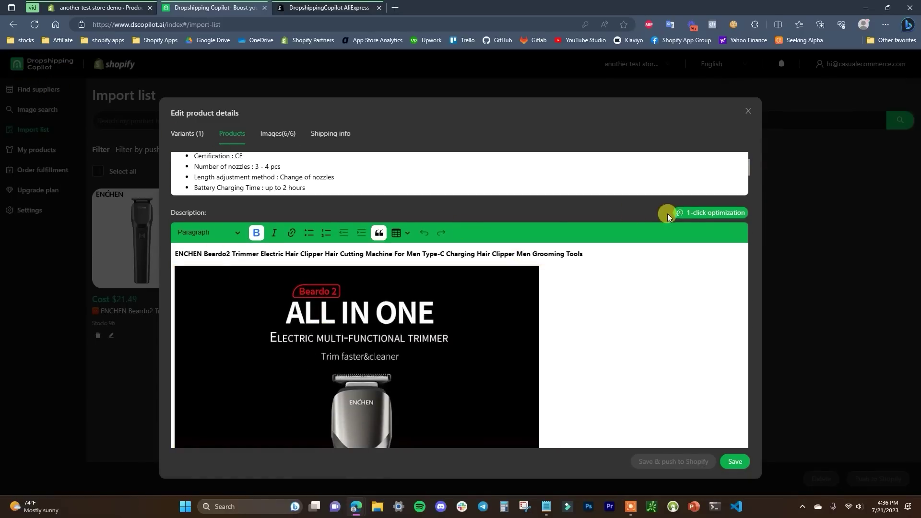
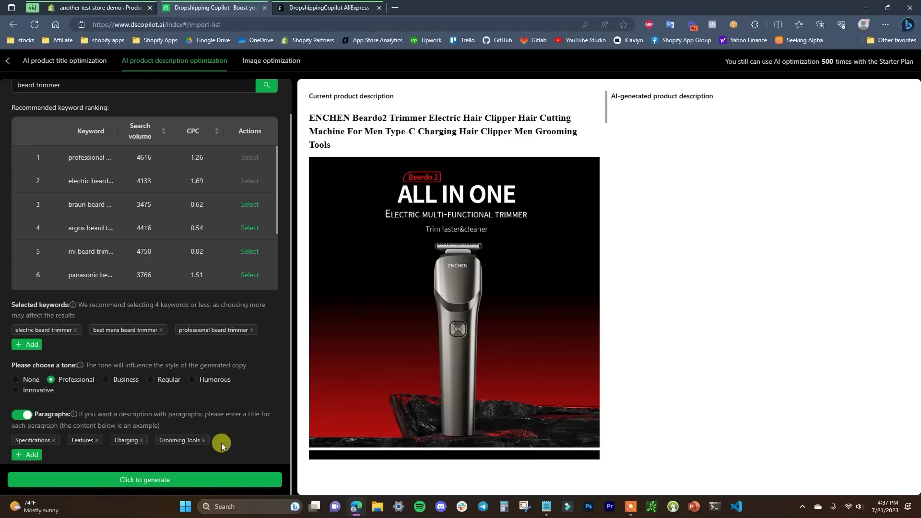
{"action": "left_click", "coordinate": [204, 441]}
{"action": "left_click", "coordinate": [29, 455]}
{"action": "type", "text": "What's Included"}
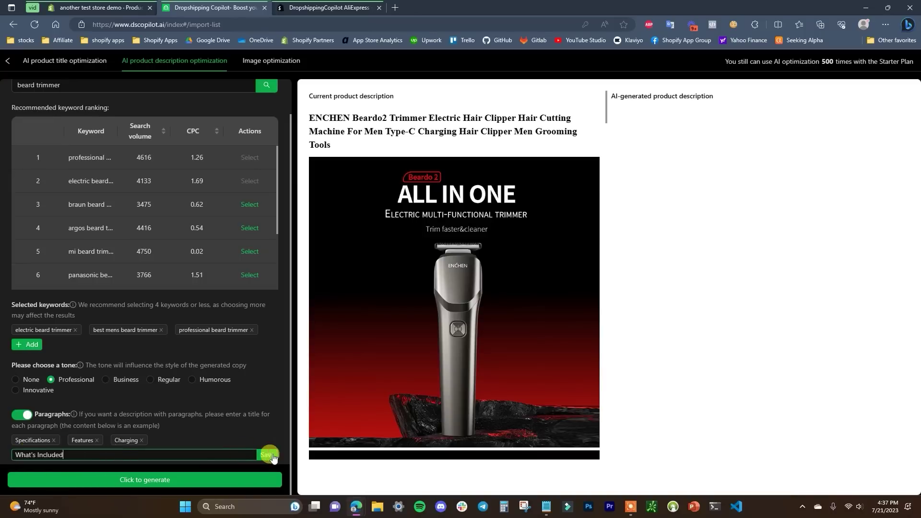
{"action": "left_click", "coordinate": [263, 454]}
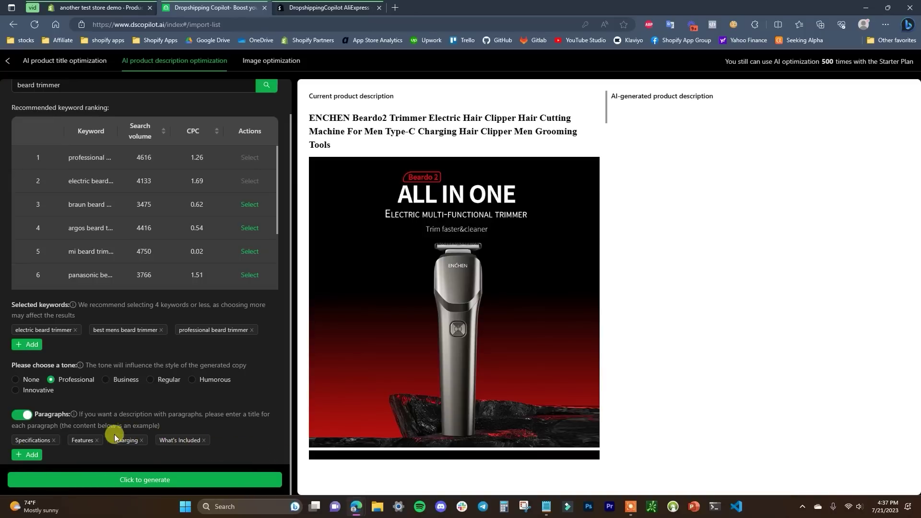
{"action": "left_click", "coordinate": [145, 479]}
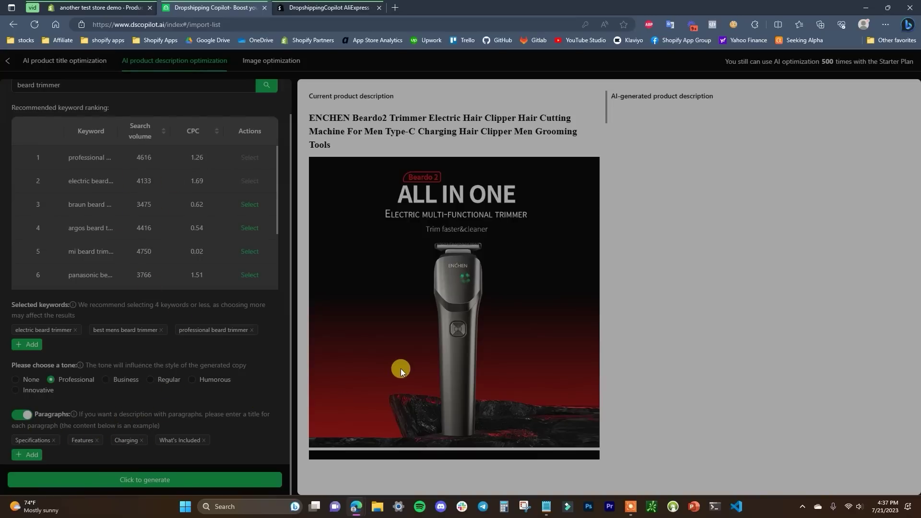
Step: Review the AI-generated description down through its product images, then use it on the product details page
{"action": "scroll", "coordinate": [830, 214], "scroll_direction": "down", "scroll_amount": 3}
{"action": "scroll", "coordinate": [827, 218], "scroll_direction": "up", "scroll_amount": 3}
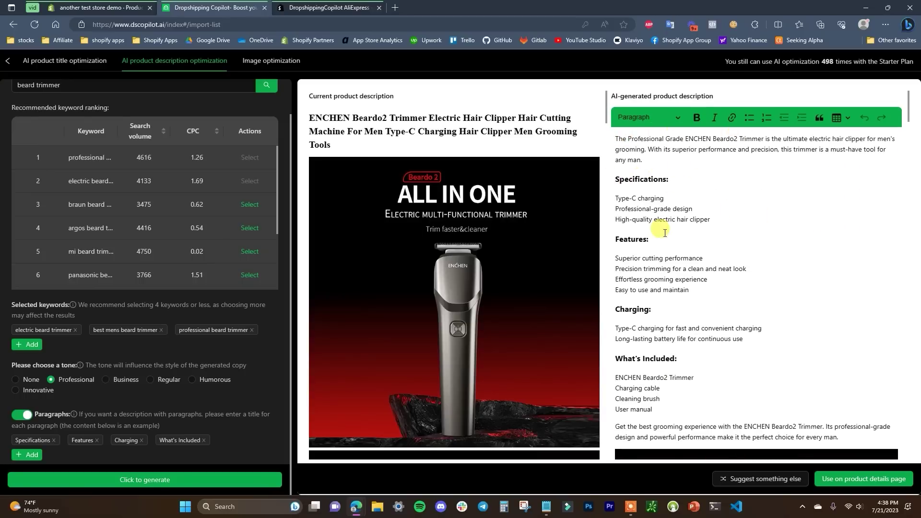
{"action": "scroll", "coordinate": [671, 314], "scroll_direction": "down", "scroll_amount": 1}
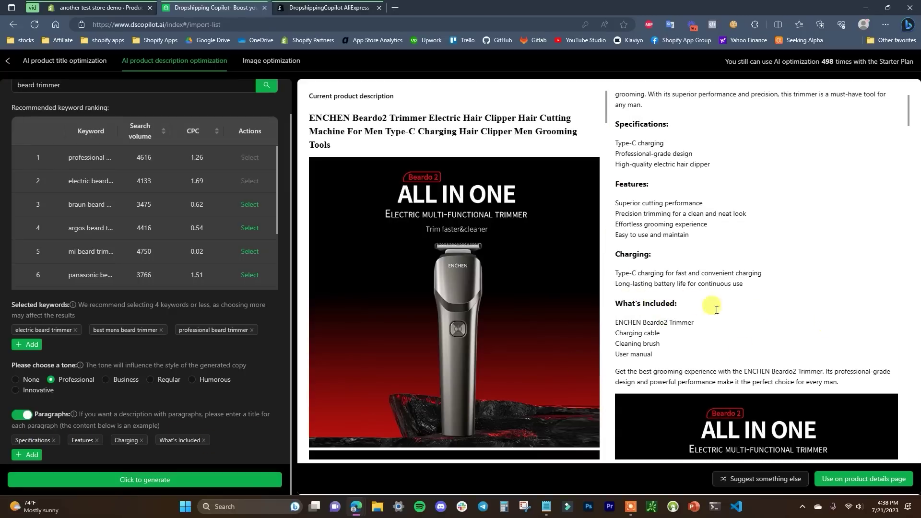
{"action": "scroll", "coordinate": [775, 291], "scroll_direction": "down", "scroll_amount": 15}
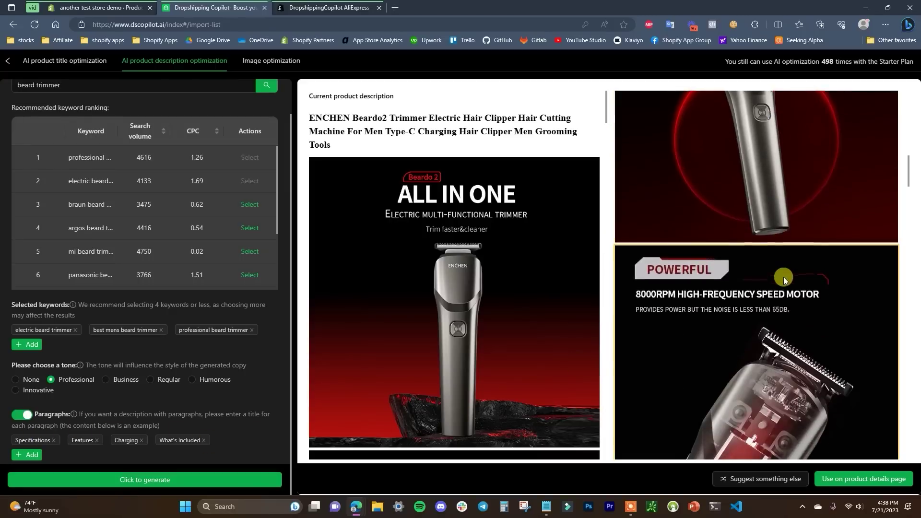
{"action": "scroll", "coordinate": [775, 299], "scroll_direction": "down", "scroll_amount": 15}
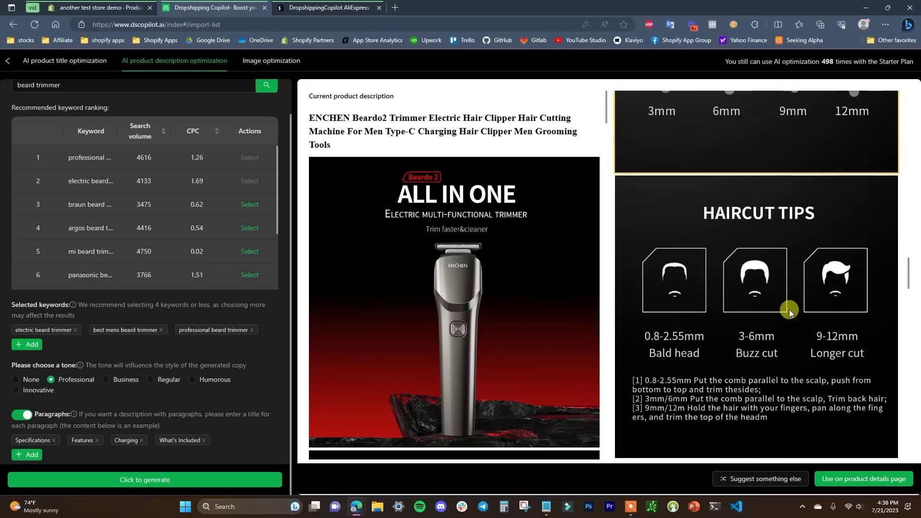
{"action": "scroll", "coordinate": [806, 330], "scroll_direction": "down", "scroll_amount": 15}
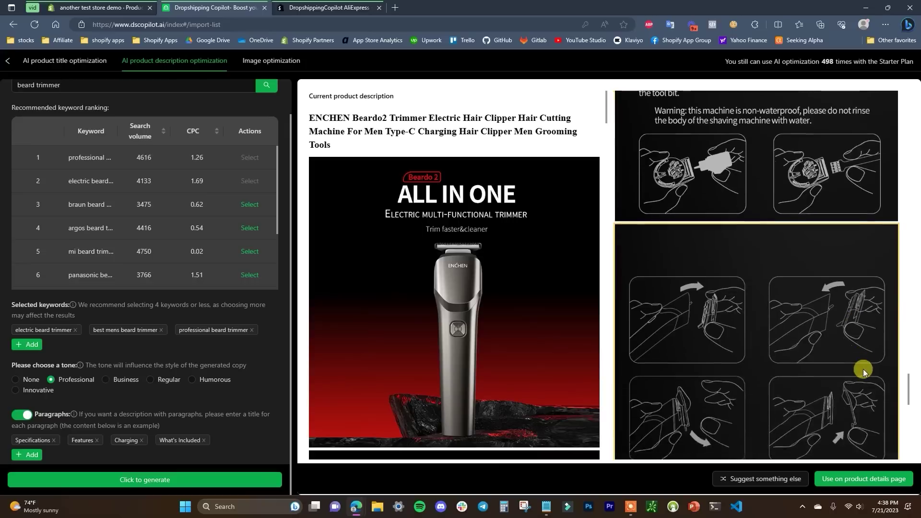
{"action": "left_click_drag", "start_coordinate": [909, 441], "coordinate": [916, 84]}
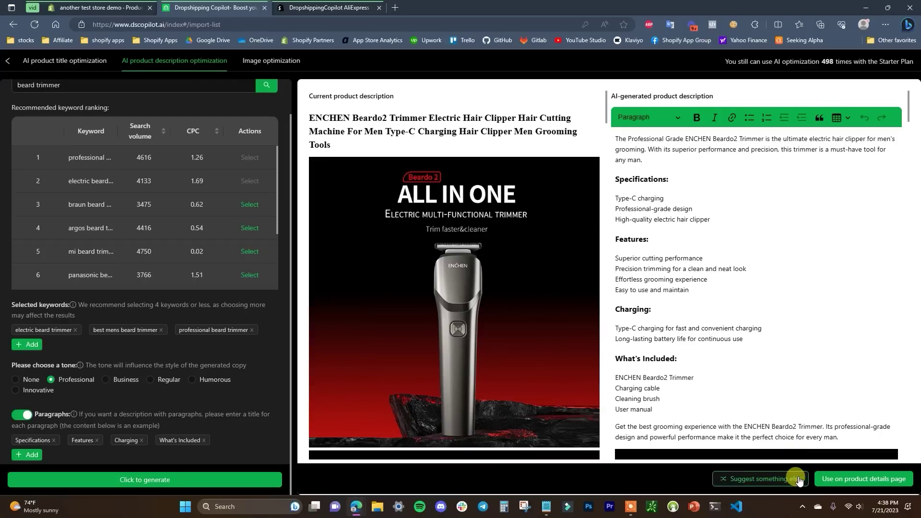
{"action": "left_click", "coordinate": [870, 480]}
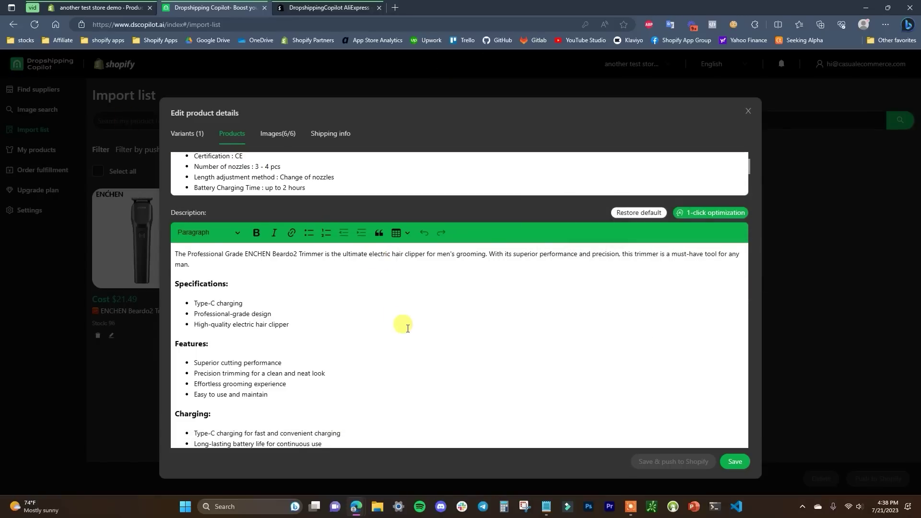
Step: Check the new description in the product details and delete all the text in the Specifications section
{"action": "scroll", "coordinate": [487, 316], "scroll_direction": "down", "scroll_amount": 3}
{"action": "scroll", "coordinate": [432, 312], "scroll_direction": "up", "scroll_amount": 1}
{"action": "scroll", "coordinate": [408, 310], "scroll_direction": "down", "scroll_amount": 1}
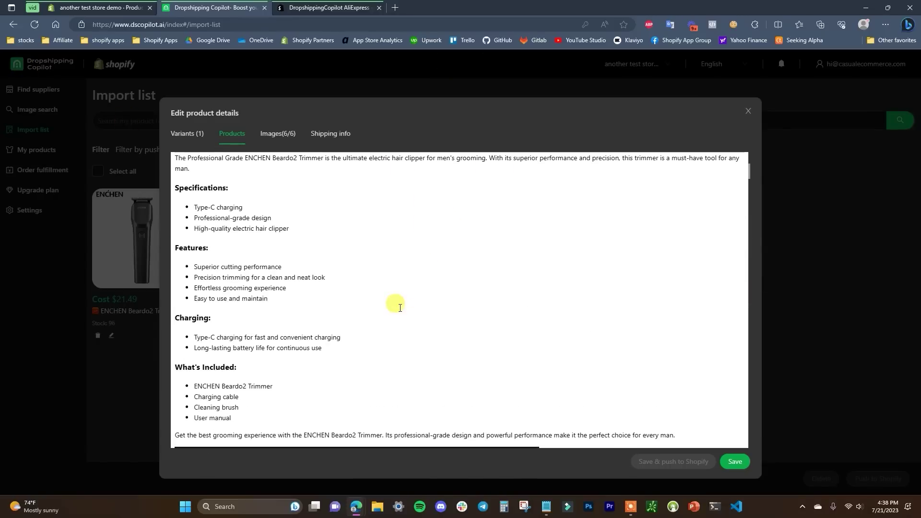
{"action": "scroll", "coordinate": [319, 307], "scroll_direction": "up", "scroll_amount": 4}
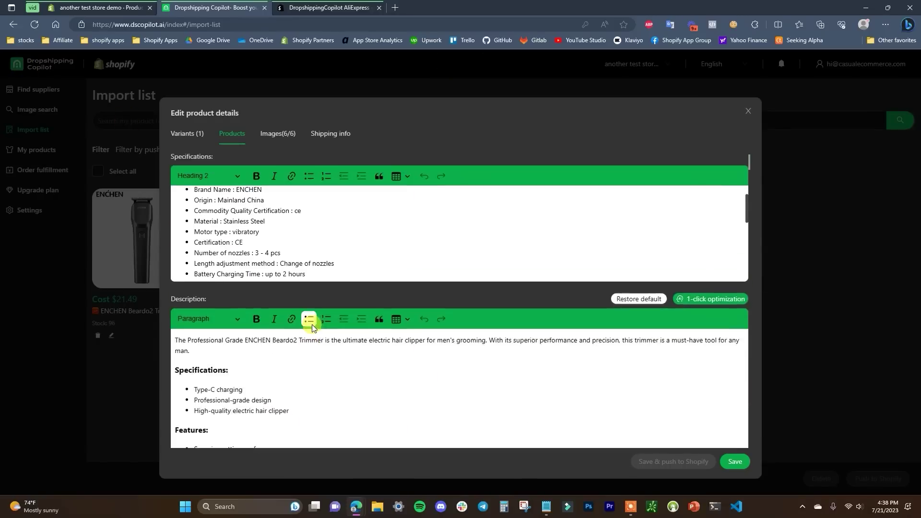
{"action": "scroll", "coordinate": [312, 328], "scroll_direction": "up", "scroll_amount": 1}
{"action": "scroll", "coordinate": [267, 246], "scroll_direction": "up", "scroll_amount": 2}
{"action": "scroll", "coordinate": [298, 277], "scroll_direction": "down", "scroll_amount": 3}
{"action": "scroll", "coordinate": [274, 386], "scroll_direction": "down", "scroll_amount": 2}
{"action": "scroll", "coordinate": [257, 366], "scroll_direction": "up", "scroll_amount": 2}
{"action": "scroll", "coordinate": [322, 308], "scroll_direction": "down", "scroll_amount": 3}
{"action": "scroll", "coordinate": [321, 301], "scroll_direction": "down", "scroll_amount": 2}
{"action": "scroll", "coordinate": [322, 309], "scroll_direction": "up", "scroll_amount": 1}
{"action": "key", "text": "ctrl+a"}
{"action": "key", "text": "Delete"}
Step: Review the trimmer's title, emptied Specifications section and description with its embedded images
{"action": "scroll", "coordinate": [473, 360], "scroll_direction": "down", "scroll_amount": 15}
{"action": "left_click_drag", "start_coordinate": [753, 341], "coordinate": [744, 155]}
{"action": "scroll", "coordinate": [526, 372], "scroll_direction": "down", "scroll_amount": 7}
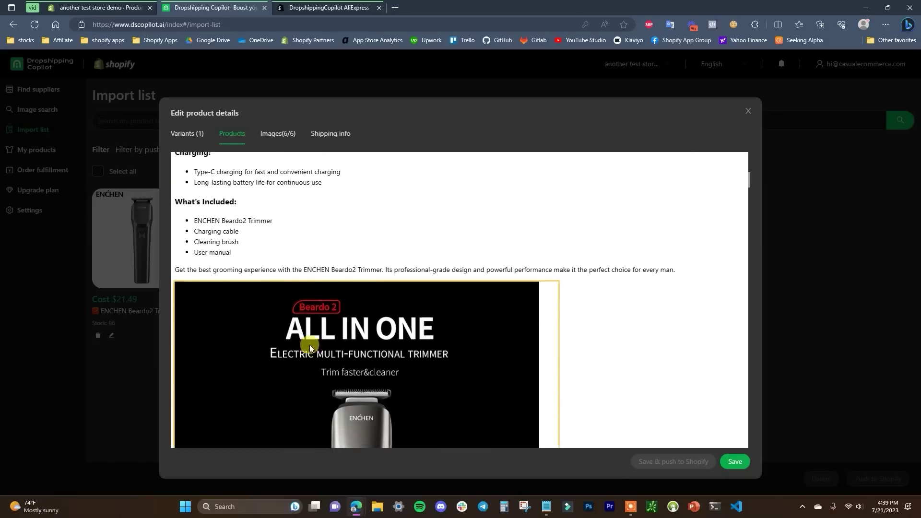
{"action": "scroll", "coordinate": [428, 395], "scroll_direction": "up", "scroll_amount": 4}
{"action": "scroll", "coordinate": [455, 400], "scroll_direction": "up", "scroll_amount": 5}
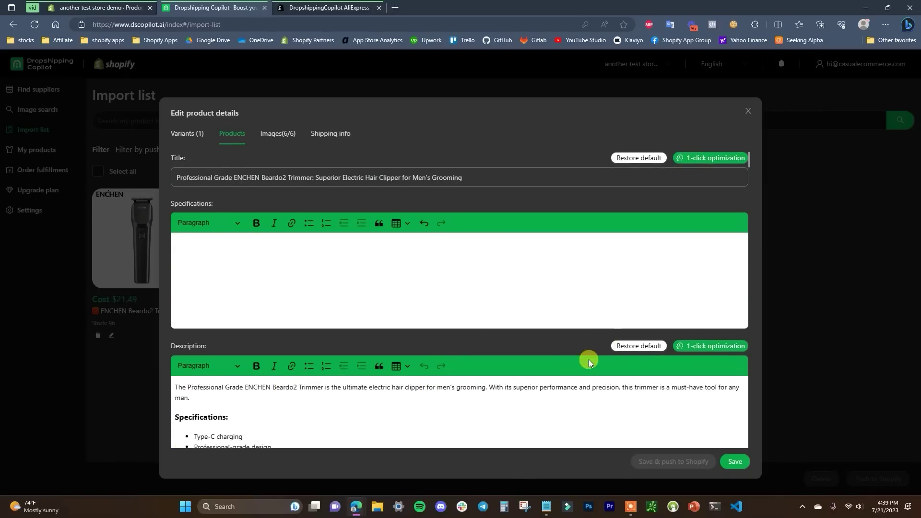
{"action": "scroll", "coordinate": [304, 417], "scroll_direction": "down", "scroll_amount": 3}
{"action": "scroll", "coordinate": [476, 376], "scroll_direction": "up", "scroll_amount": 3}
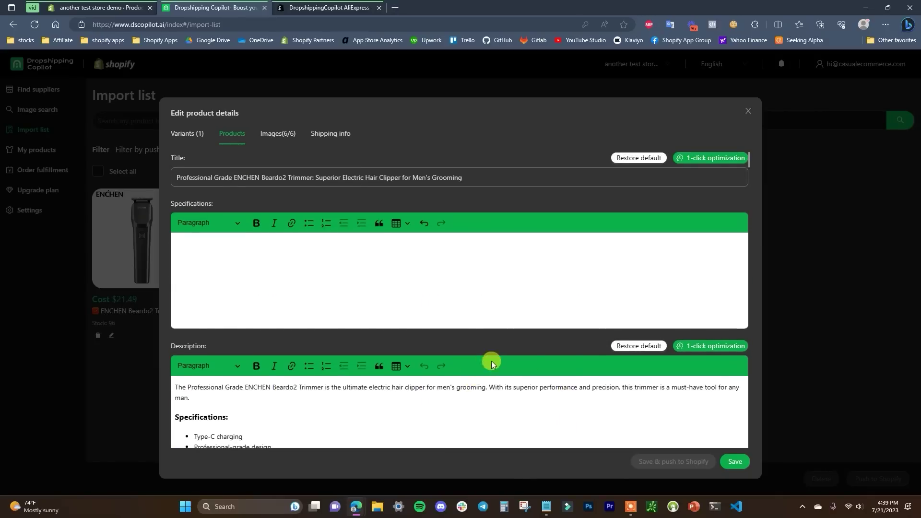
Step: Open image optimization for the trimmer's cover picture and remove its watermark with AI
{"action": "left_click", "coordinate": [274, 137]}
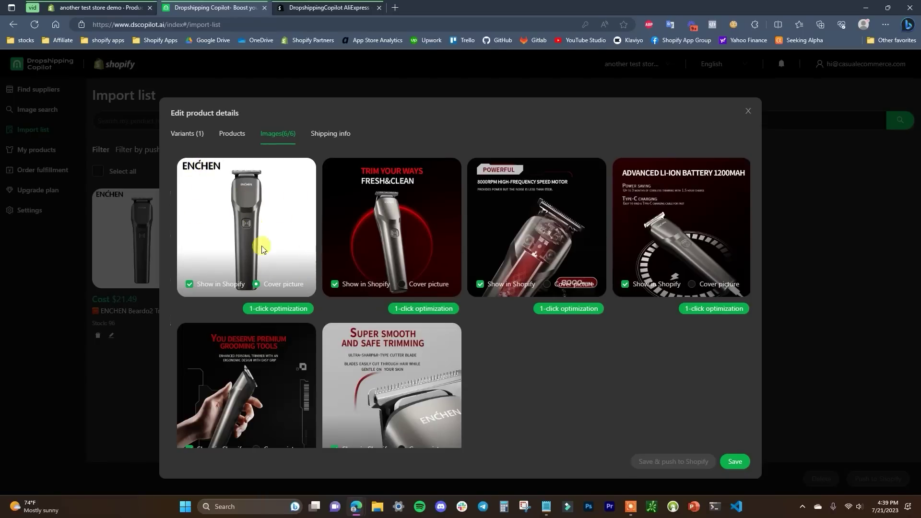
{"action": "left_click", "coordinate": [268, 310]}
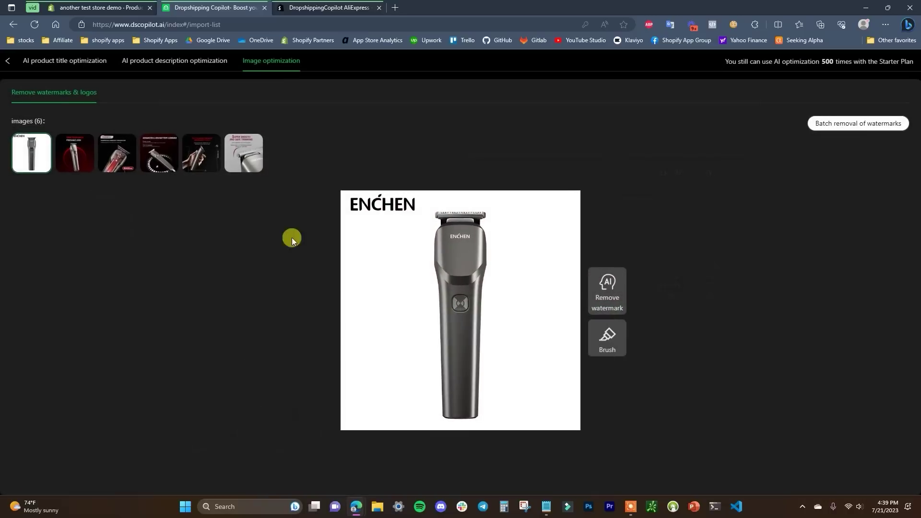
{"action": "left_click", "coordinate": [619, 304]}
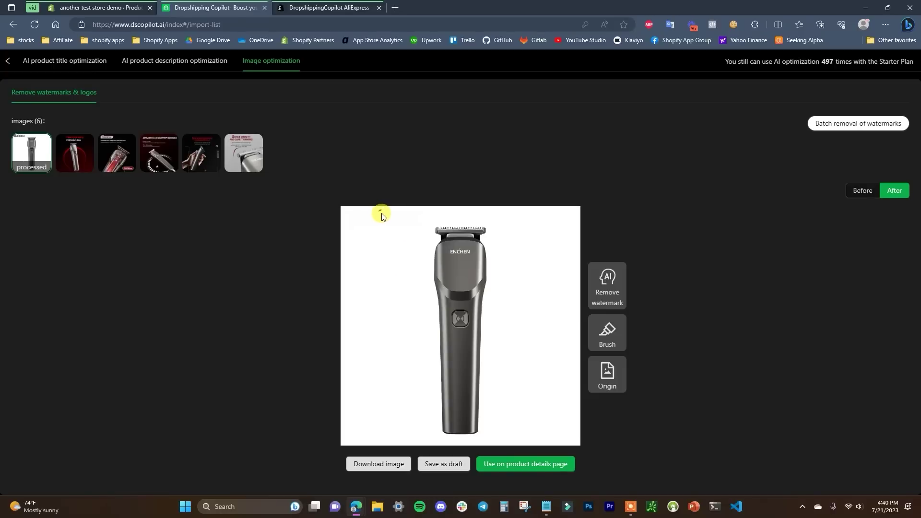
Step: Brush over the leftover logo mark above the trimmer, remove it as a watermark and close the brush tool
{"action": "left_click", "coordinate": [618, 337]}
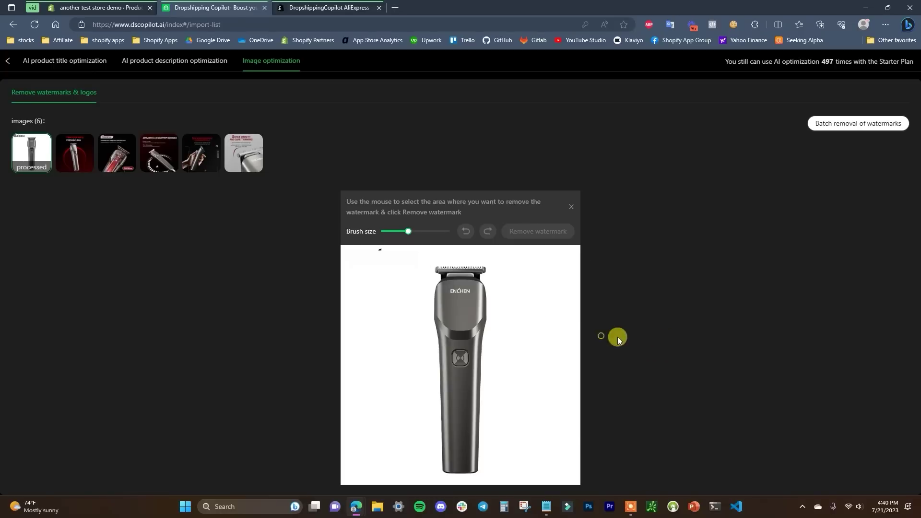
{"action": "left_click", "coordinate": [375, 255]}
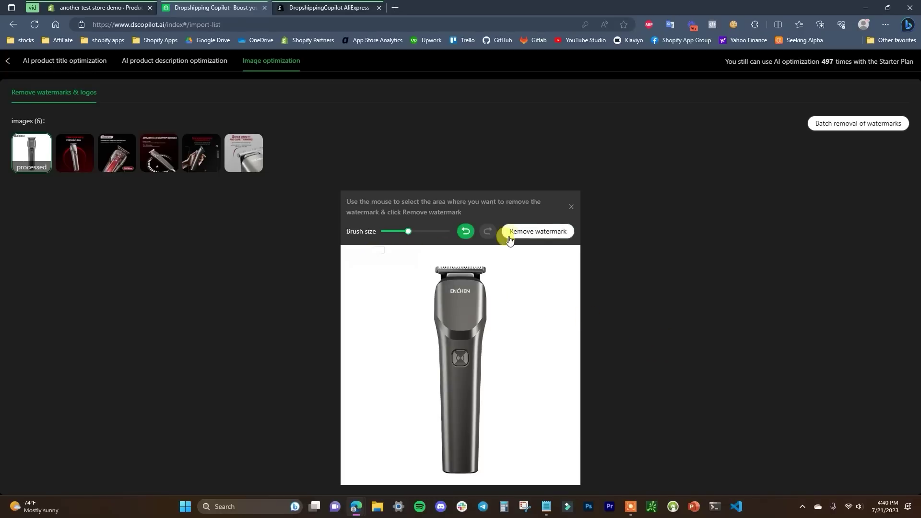
{"action": "left_click", "coordinate": [536, 231]}
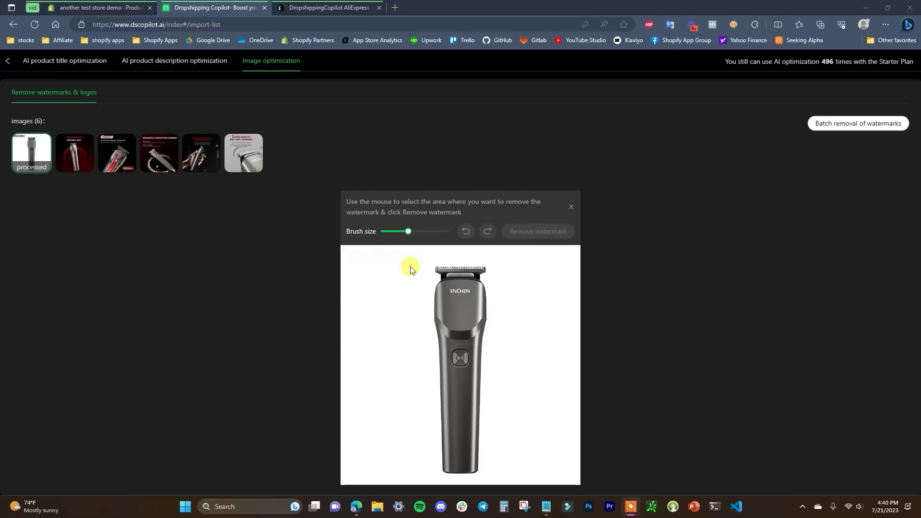
{"action": "left_click", "coordinate": [571, 208]}
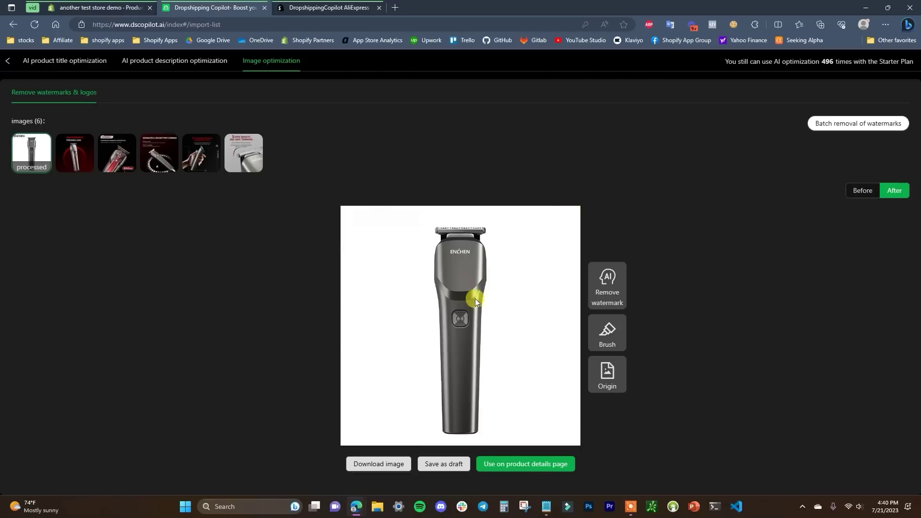
Step: Look through the other five product images for watermarks or logos
{"action": "left_click", "coordinate": [78, 169]}
{"action": "left_click", "coordinate": [118, 164]}
{"action": "left_click", "coordinate": [153, 162]}
{"action": "left_click", "coordinate": [113, 165]}
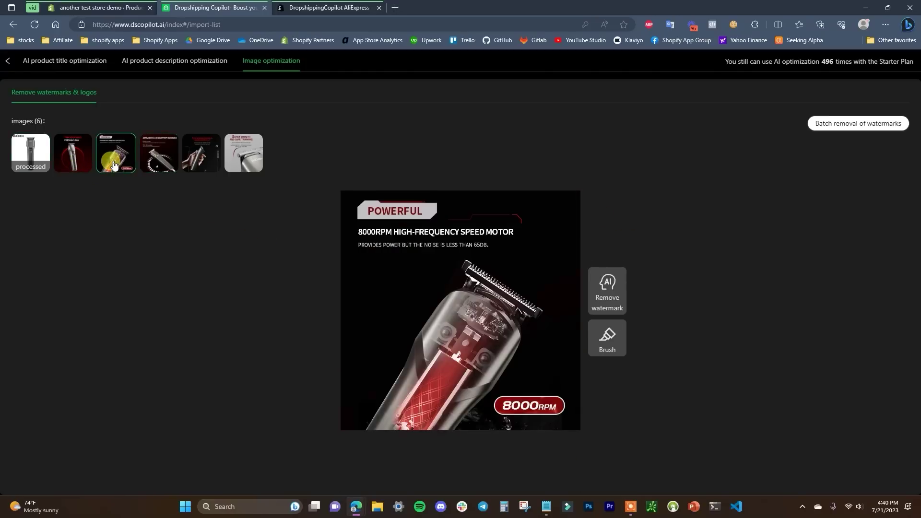
{"action": "left_click", "coordinate": [243, 158]}
{"action": "left_click", "coordinate": [152, 163]}
{"action": "left_click", "coordinate": [214, 168]}
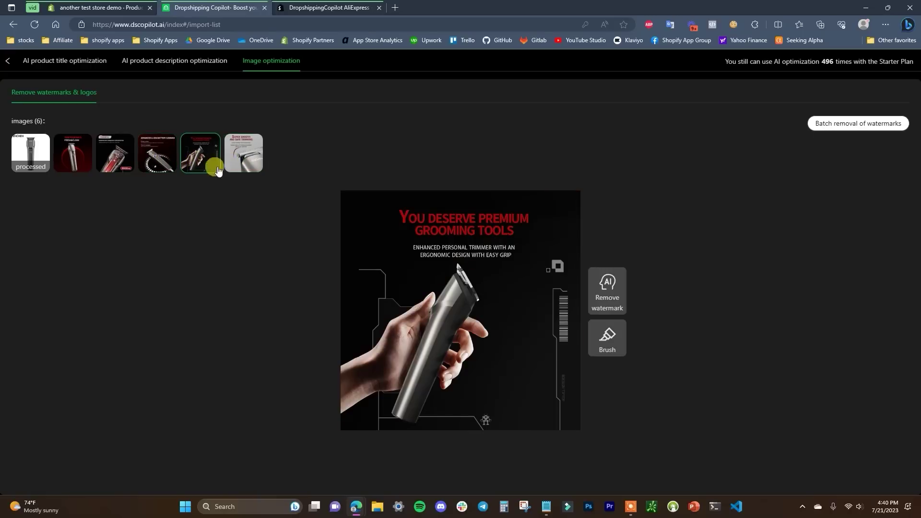
{"action": "left_click", "coordinate": [79, 165]}
Step: Use the processed cover image on the product details page, save the product details and close the editor
{"action": "left_click", "coordinate": [19, 161]}
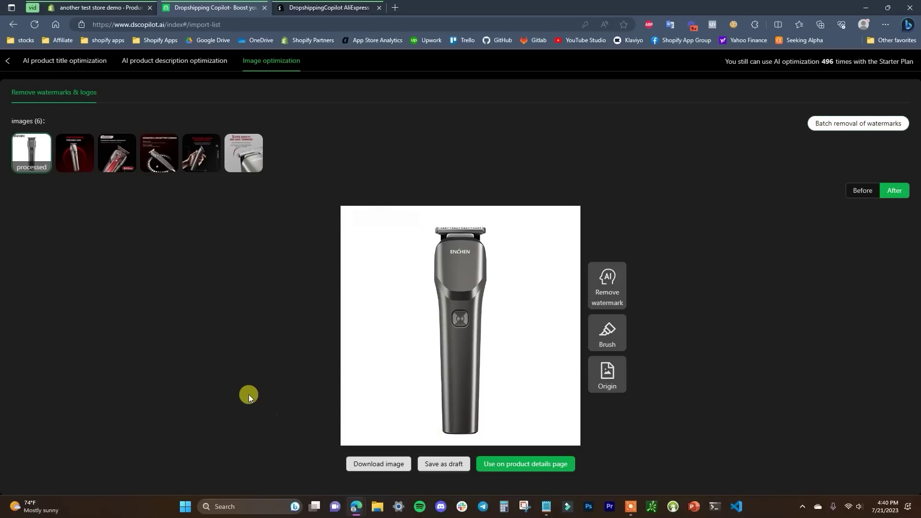
{"action": "left_click", "coordinate": [544, 468]}
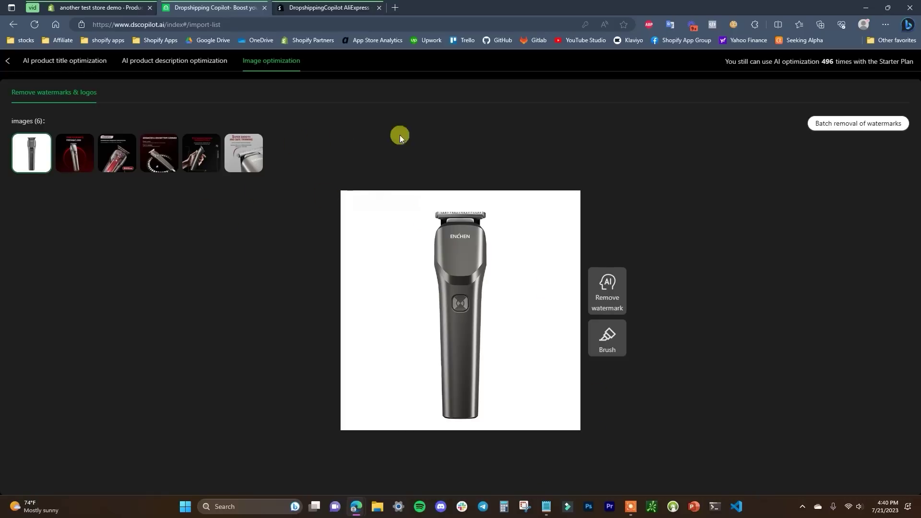
{"action": "left_click", "coordinate": [8, 61]}
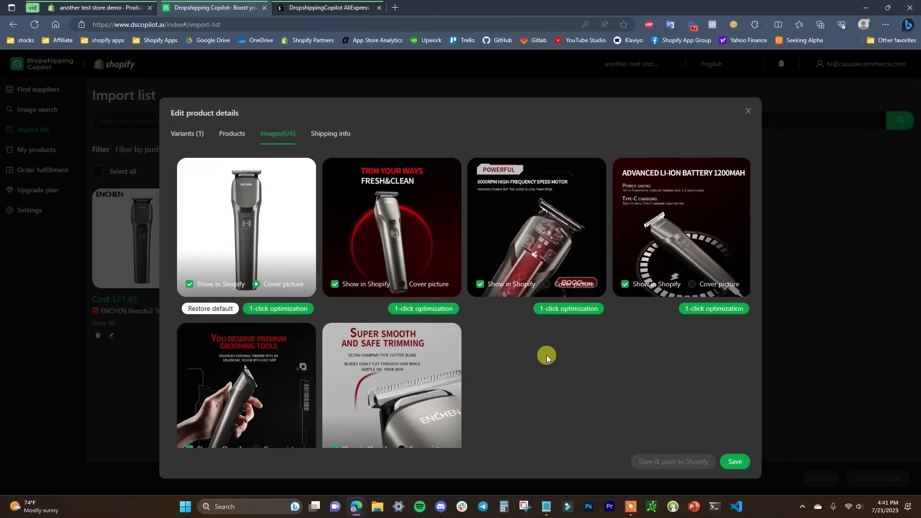
{"action": "left_click", "coordinate": [726, 463]}
{"action": "left_click", "coordinate": [734, 462]}
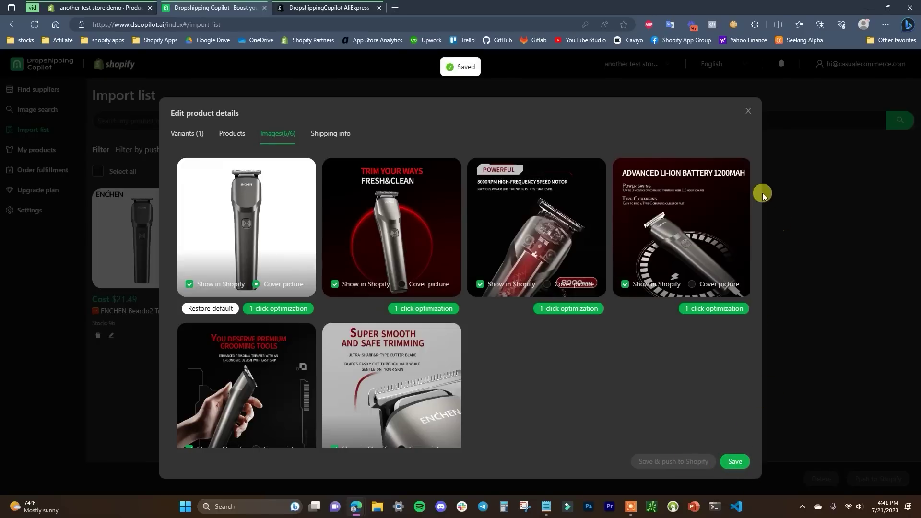
{"action": "left_click", "coordinate": [746, 116]}
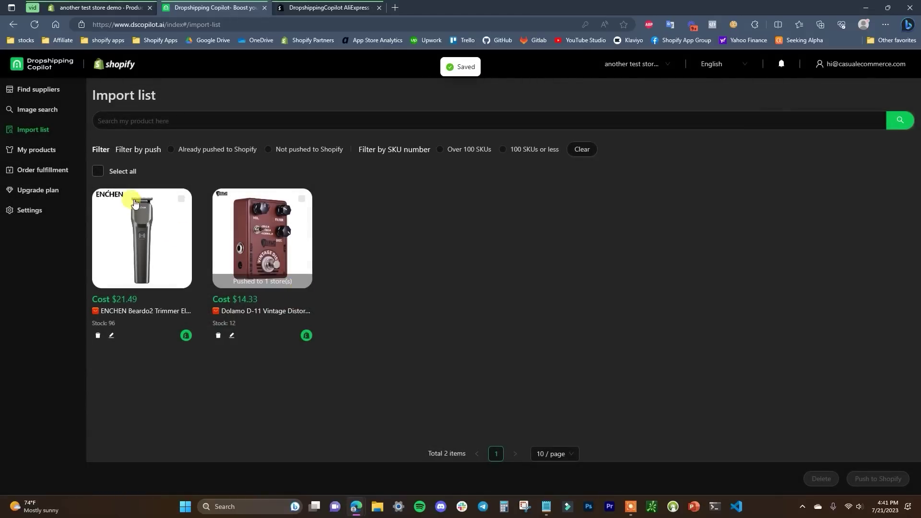
Step: Push the ENCHEN trimmer to Shopify with "Also publish to online store", following the price on the product detail editing page
{"action": "left_click", "coordinate": [182, 200]}
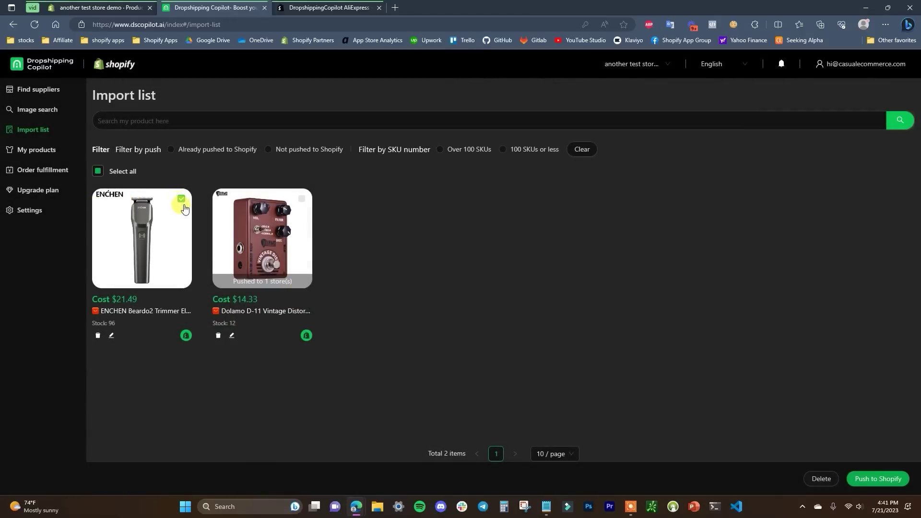
{"action": "left_click", "coordinate": [887, 479]}
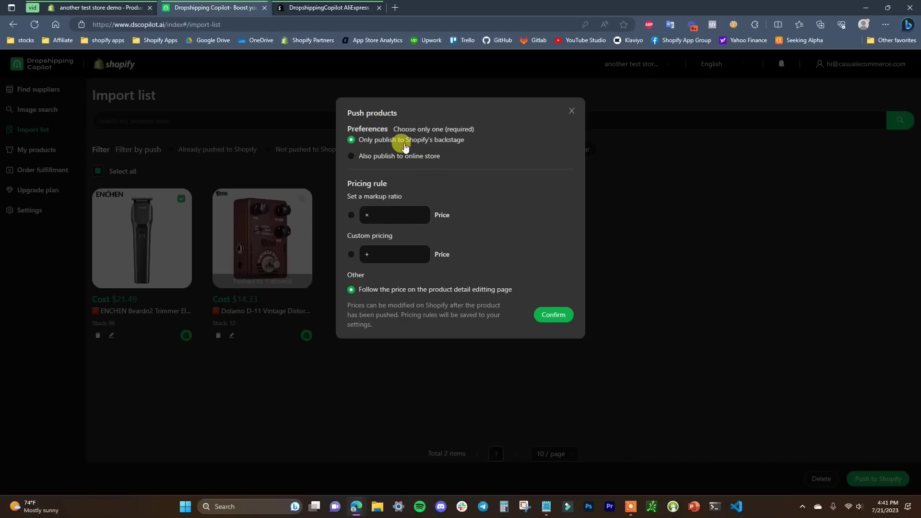
{"action": "left_click", "coordinate": [120, 6]}
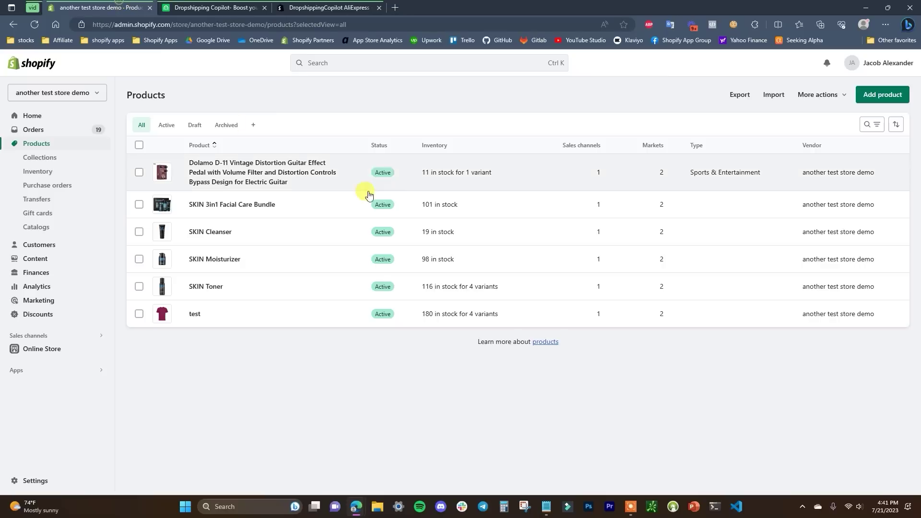
{"action": "left_click", "coordinate": [225, 7]}
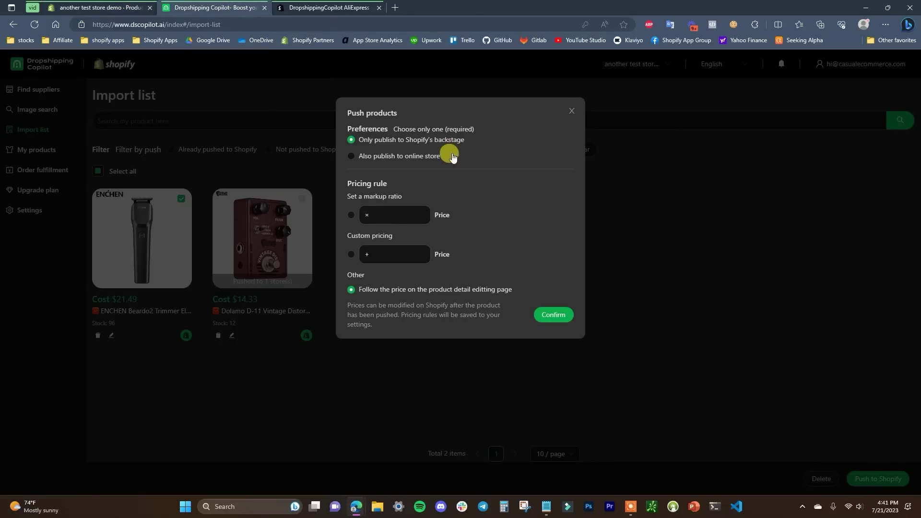
{"action": "left_click", "coordinate": [351, 157]}
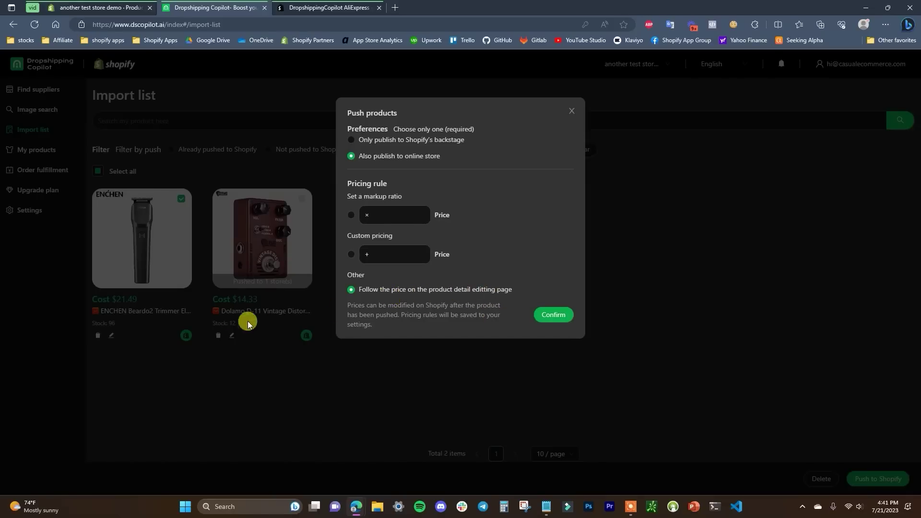
{"action": "left_click", "coordinate": [559, 317]}
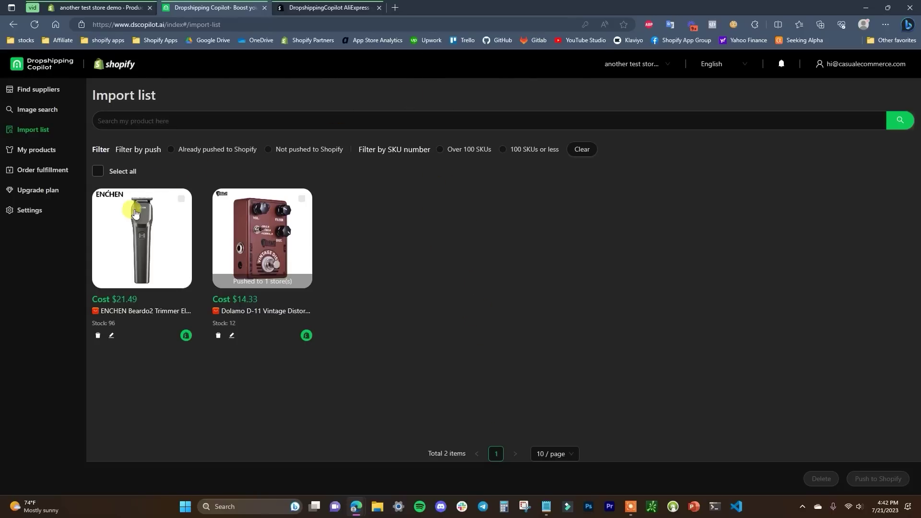
Step: Check the trimmer in My products, then switch to the Shopify admin and open its product page
{"action": "left_click", "coordinate": [30, 152]}
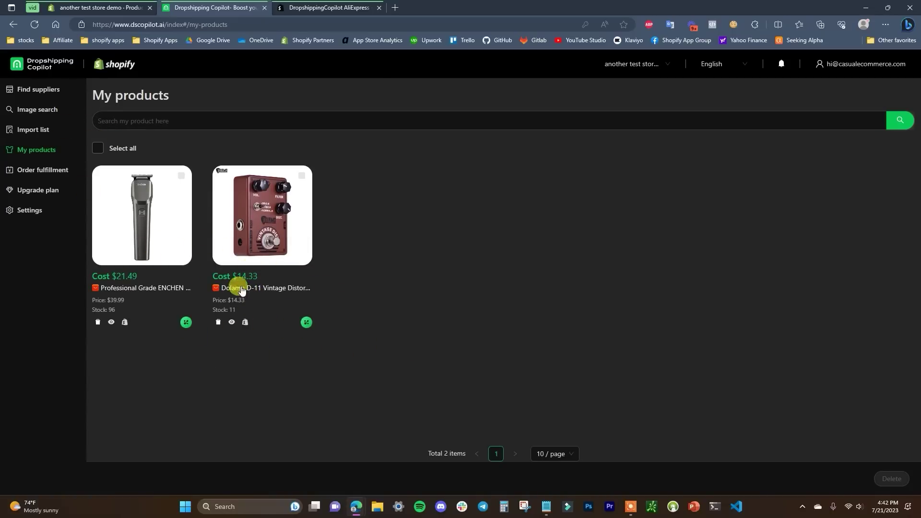
{"action": "left_click", "coordinate": [102, 7]}
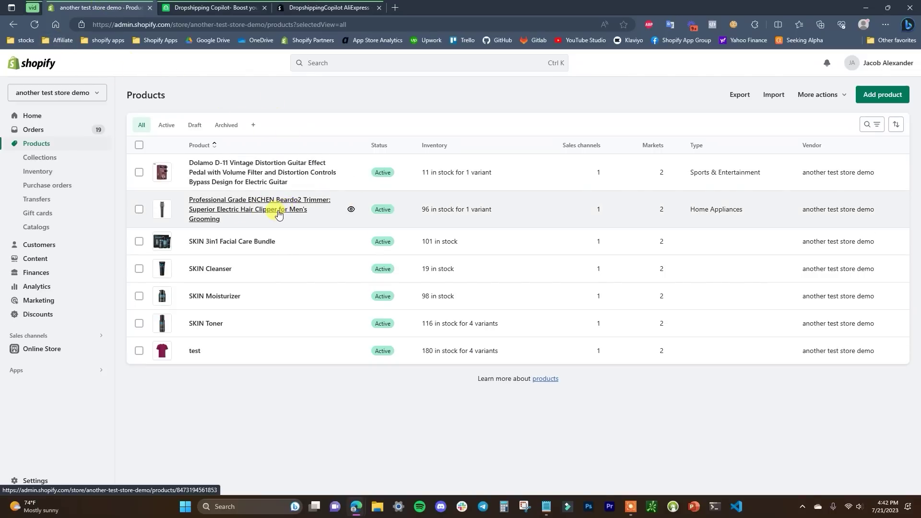
{"action": "left_click", "coordinate": [278, 213]}
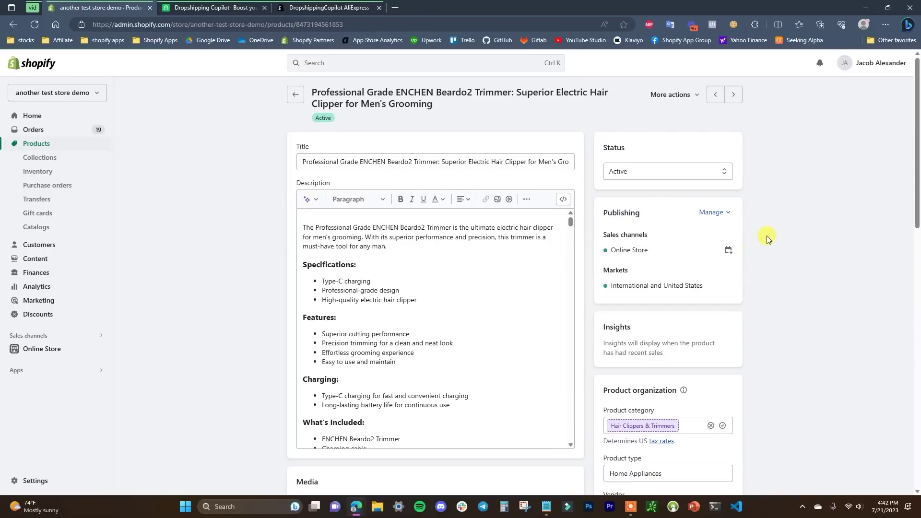
Step: Review the trimmer's title, description, media and variants on its Shopify admin product page
{"action": "left_click_drag", "start_coordinate": [538, 162], "coordinate": [319, 177]}
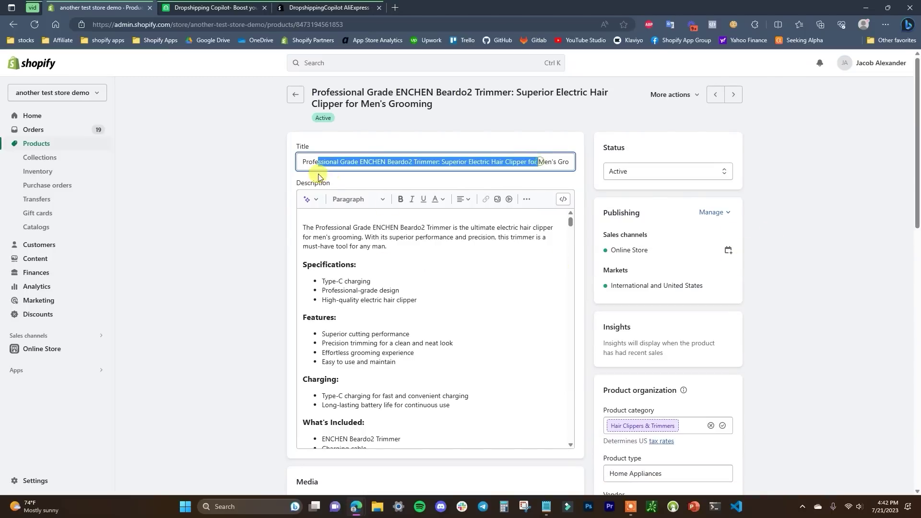
{"action": "scroll", "coordinate": [398, 294], "scroll_direction": "down", "scroll_amount": 4}
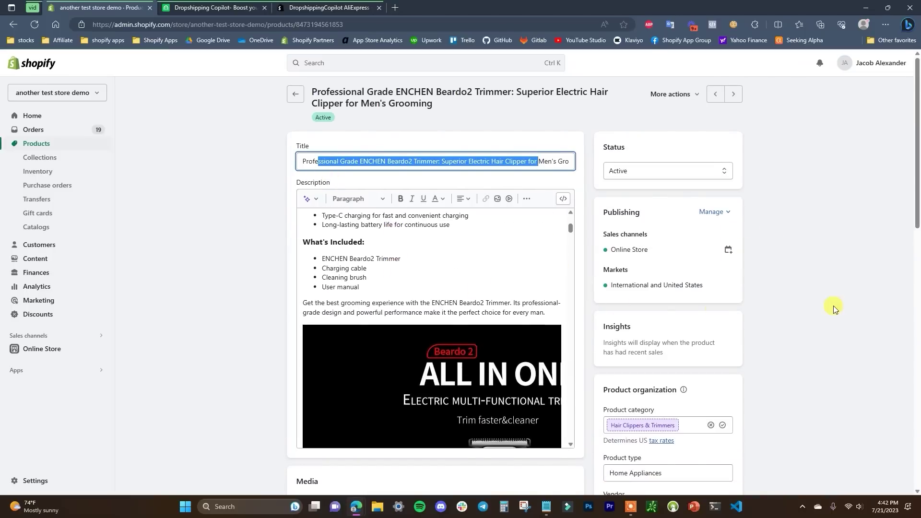
{"action": "scroll", "coordinate": [833, 306], "scroll_direction": "down", "scroll_amount": 7}
{"action": "scroll", "coordinate": [836, 296], "scroll_direction": "down", "scroll_amount": 1}
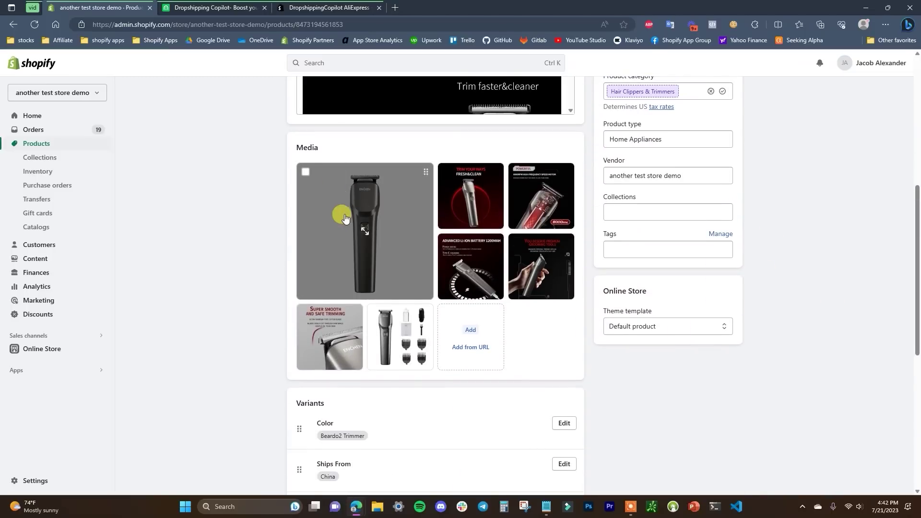
{"action": "scroll", "coordinate": [448, 232], "scroll_direction": "down", "scroll_amount": 7}
{"action": "scroll", "coordinate": [540, 240], "scroll_direction": "up", "scroll_amount": 4}
{"action": "scroll", "coordinate": [697, 304], "scroll_direction": "up", "scroll_amount": 5}
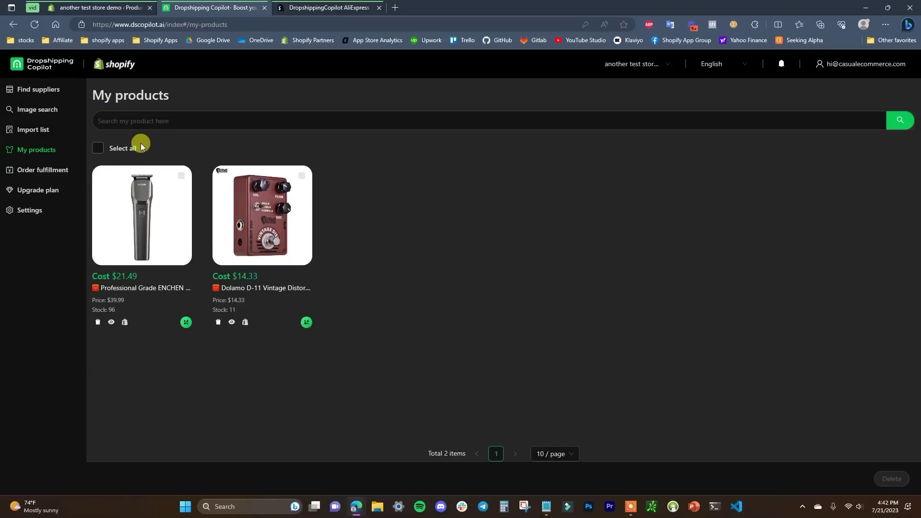
Step: Return to Dropshipping Copilot and examine the awaiting guitar pedal order in Order fulfillment, including its supplier info
{"action": "left_click", "coordinate": [33, 170]}
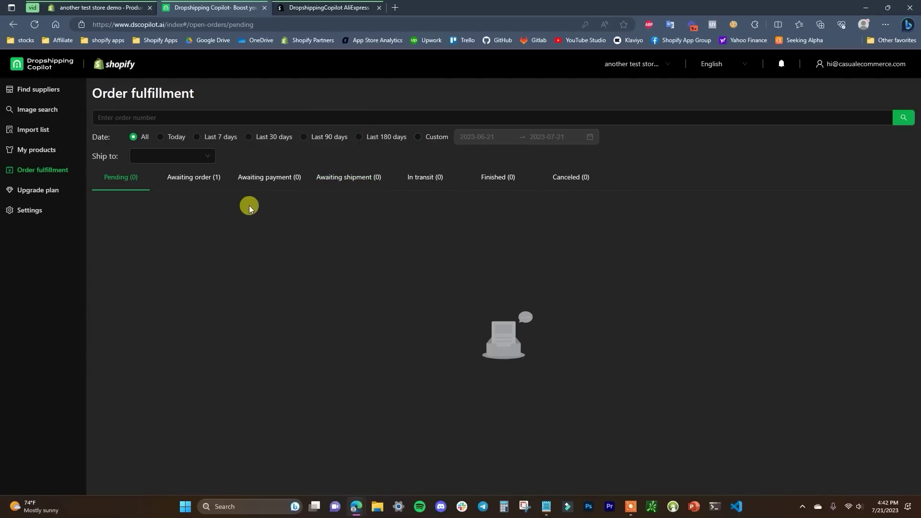
{"action": "left_click", "coordinate": [210, 186]}
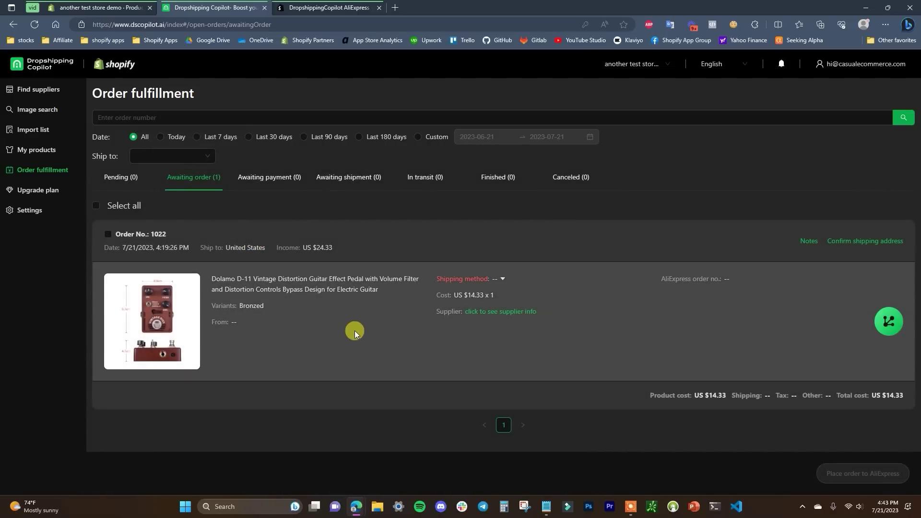
{"action": "left_click", "coordinate": [517, 312]}
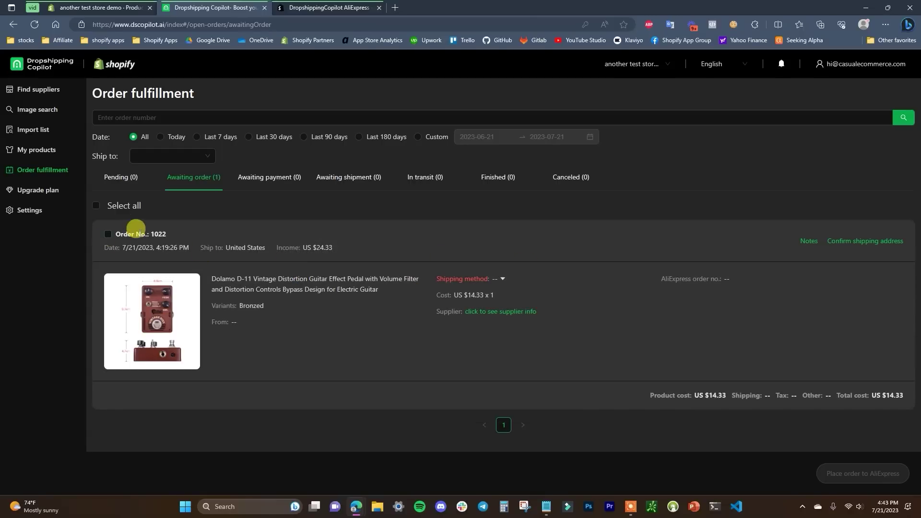
Step: Select all awaiting orders, start placing the order to AliExpress and look at the shipping method choices in the shipping check
{"action": "left_click", "coordinate": [96, 205]}
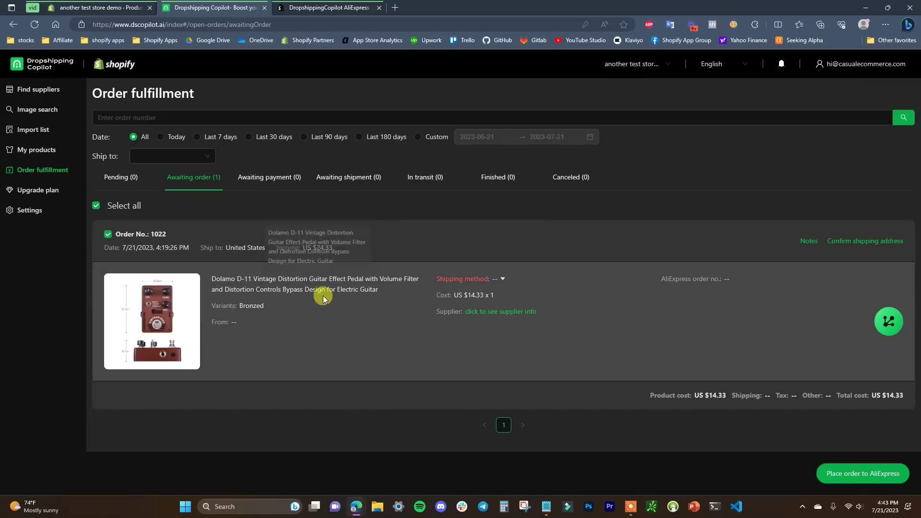
{"action": "left_click", "coordinate": [879, 475]}
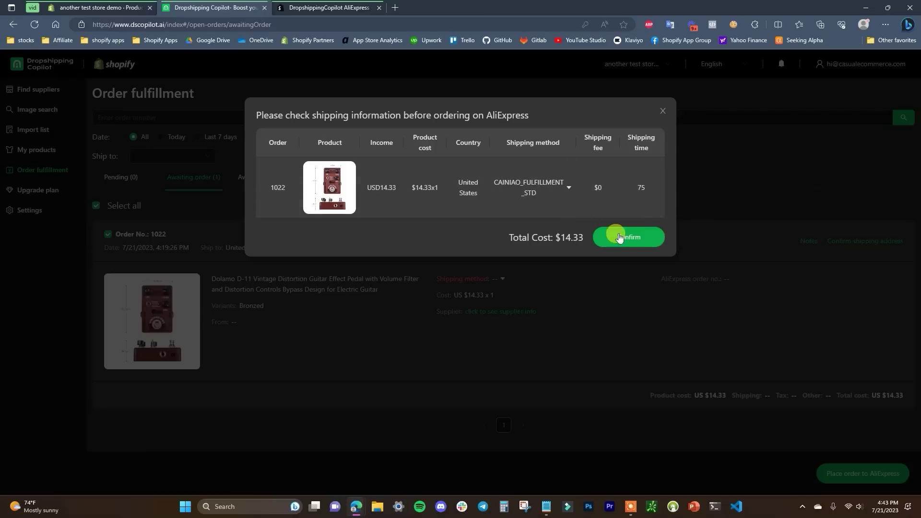
{"action": "left_click", "coordinate": [567, 188]}
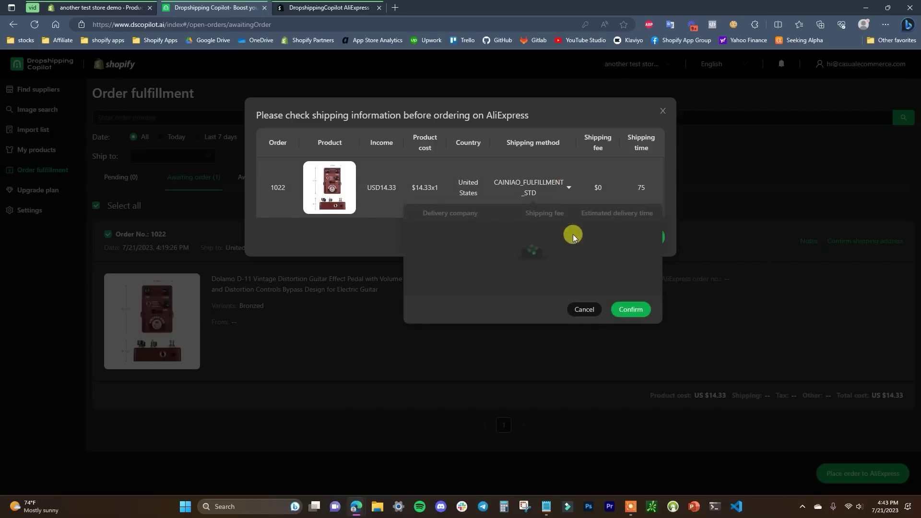
{"action": "left_click", "coordinate": [381, 244]}
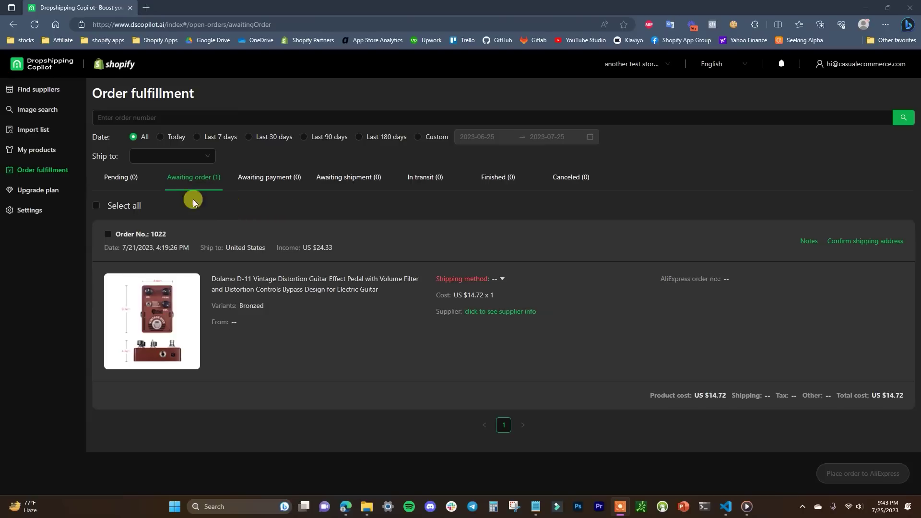
Step: Open the upgrade plan page and compare the features of the free Advanced and paid Professional plans
{"action": "left_click", "coordinate": [45, 192]}
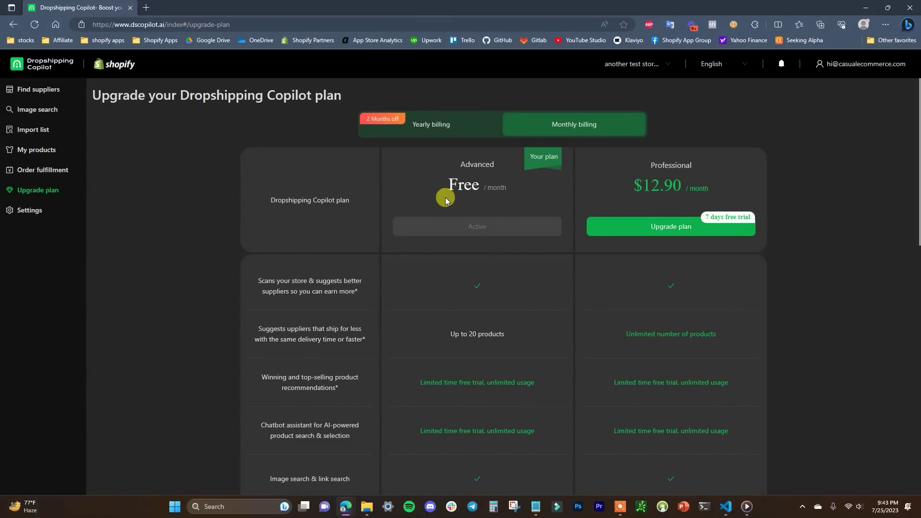
{"action": "scroll", "coordinate": [494, 293], "scroll_direction": "down", "scroll_amount": 1}
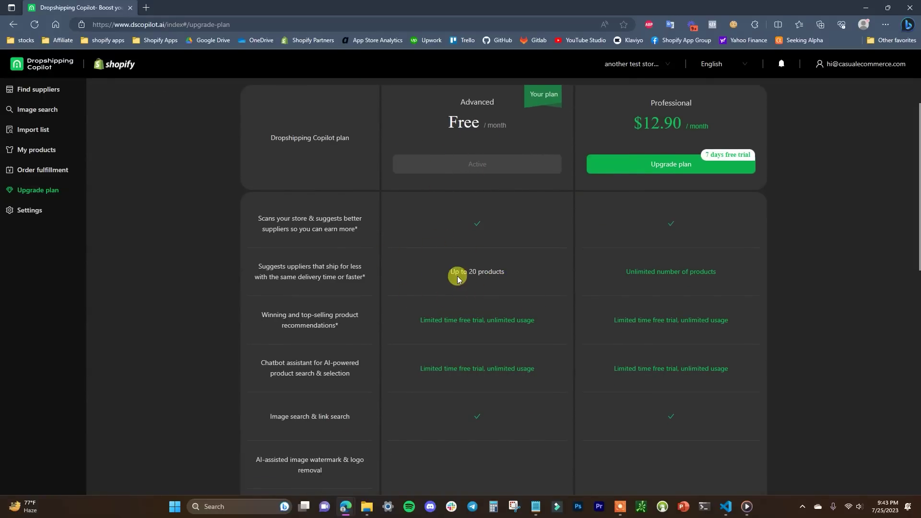
{"action": "scroll", "coordinate": [494, 279], "scroll_direction": "down", "scroll_amount": 2}
{"action": "scroll", "coordinate": [494, 279], "scroll_direction": "down", "scroll_amount": 2}
{"action": "scroll", "coordinate": [460, 295], "scroll_direction": "down", "scroll_amount": 2}
{"action": "scroll", "coordinate": [494, 357], "scroll_direction": "up", "scroll_amount": 6}
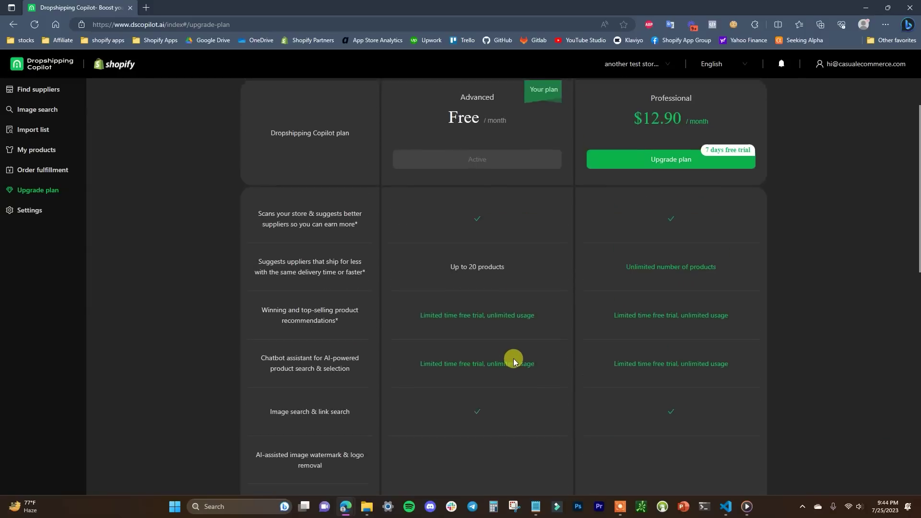
{"action": "scroll", "coordinate": [513, 359], "scroll_direction": "up", "scroll_amount": 2}
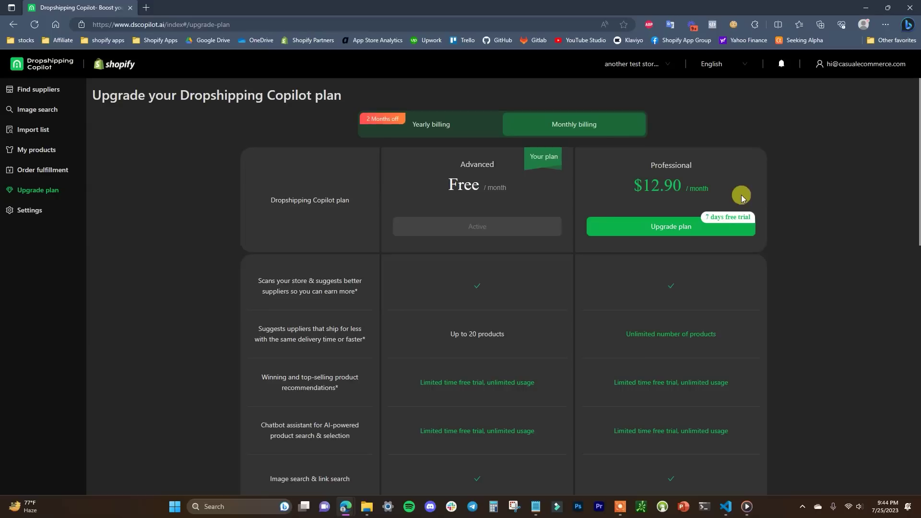
{"action": "scroll", "coordinate": [915, 209], "scroll_direction": "down", "scroll_amount": 3}
{"action": "scroll", "coordinate": [806, 287], "scroll_direction": "down", "scroll_amount": 1}
{"action": "scroll", "coordinate": [770, 275], "scroll_direction": "up", "scroll_amount": 2}
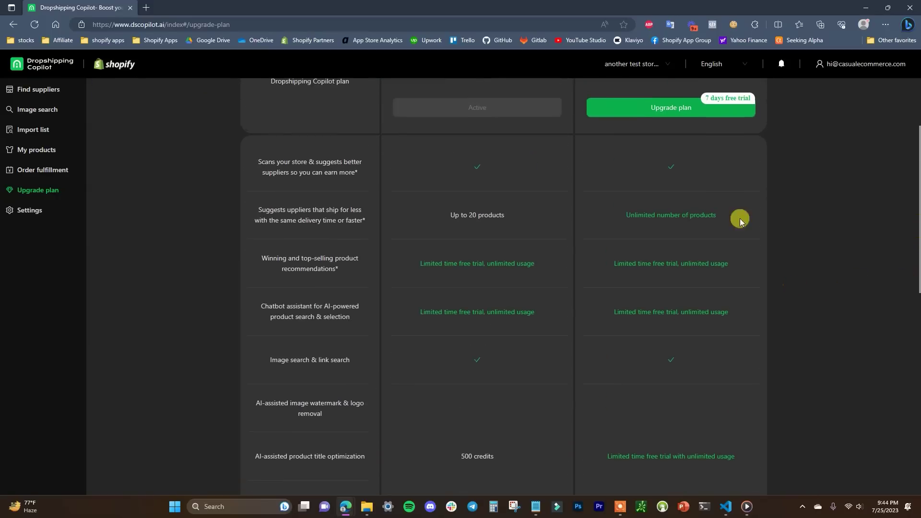
{"action": "scroll", "coordinate": [663, 258], "scroll_direction": "down", "scroll_amount": 5}
{"action": "scroll", "coordinate": [664, 422], "scroll_direction": "up", "scroll_amount": 6}
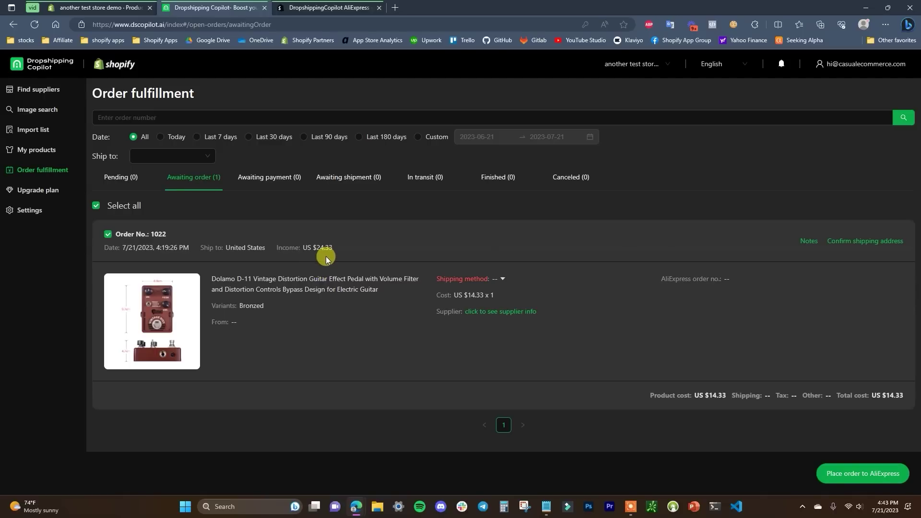
Step: Switch to the DropshippingCopilot AliExpress listing in the Shopify App Store
{"action": "left_click", "coordinate": [306, 7]}
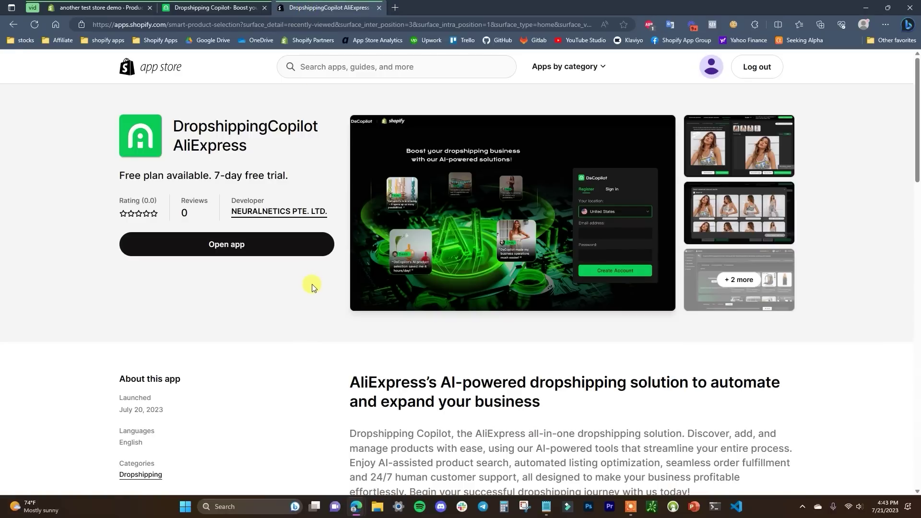